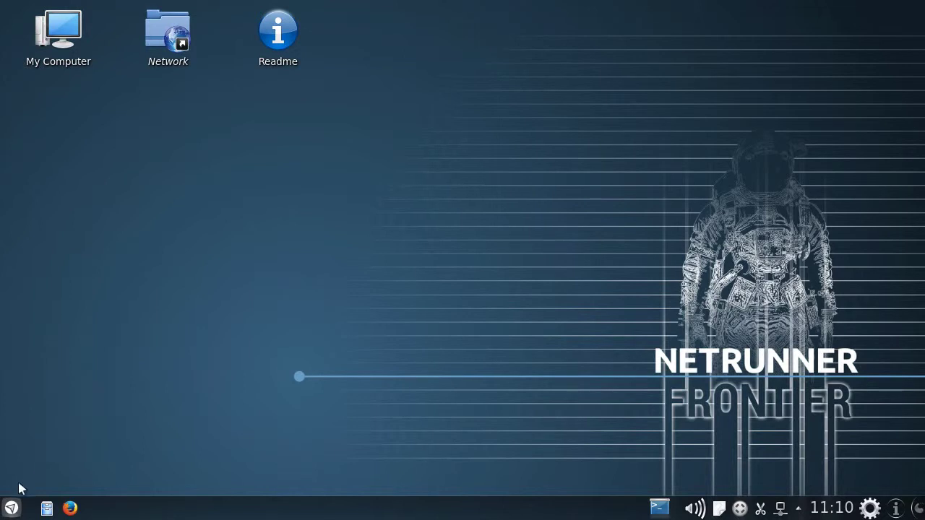
Open the home folder in the file manager and turn off the display of hidden files
{"action": "left_click", "coordinate": [45, 508]}
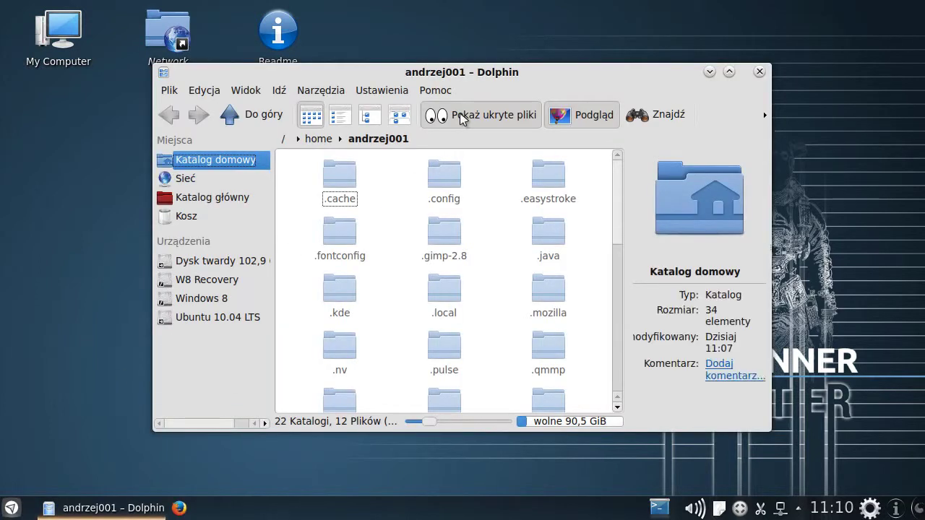
{"action": "left_click", "coordinate": [433, 114]}
View the information about KDE from the file manager, dismiss it and close the file manager
{"action": "left_click", "coordinate": [435, 90]}
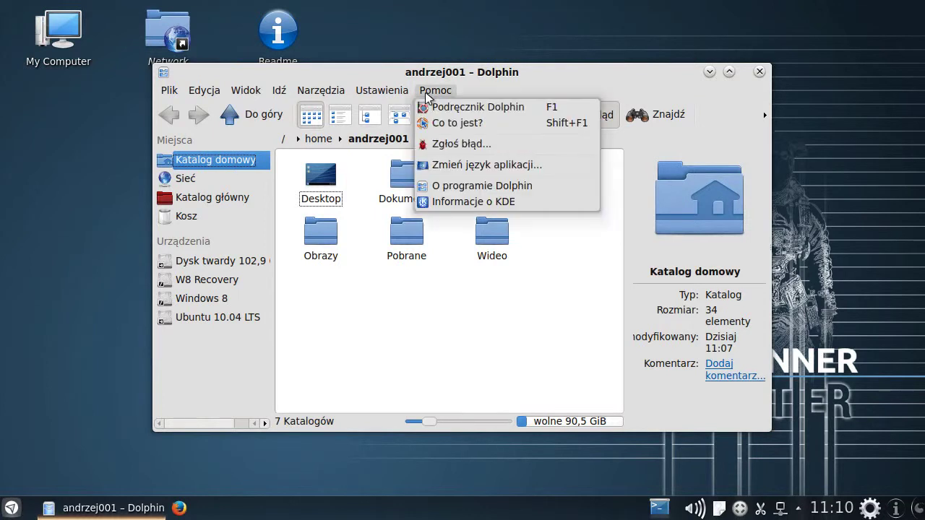
{"action": "left_click", "coordinate": [450, 203]}
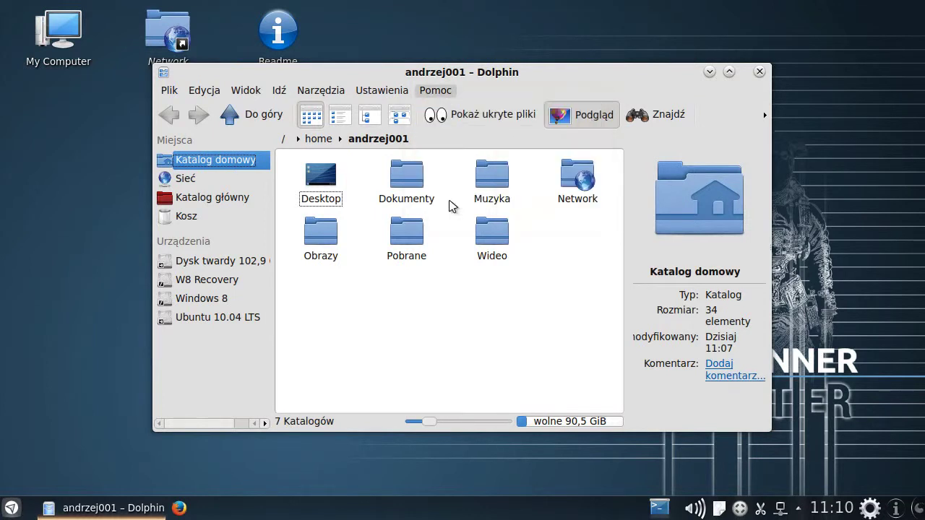
{"action": "left_click", "coordinate": [683, 401]}
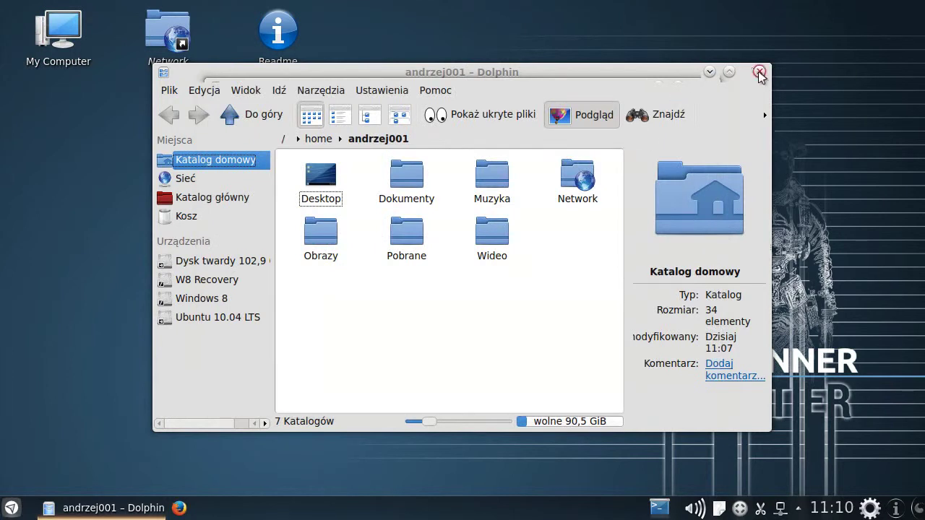
{"action": "left_click", "coordinate": [759, 72]}
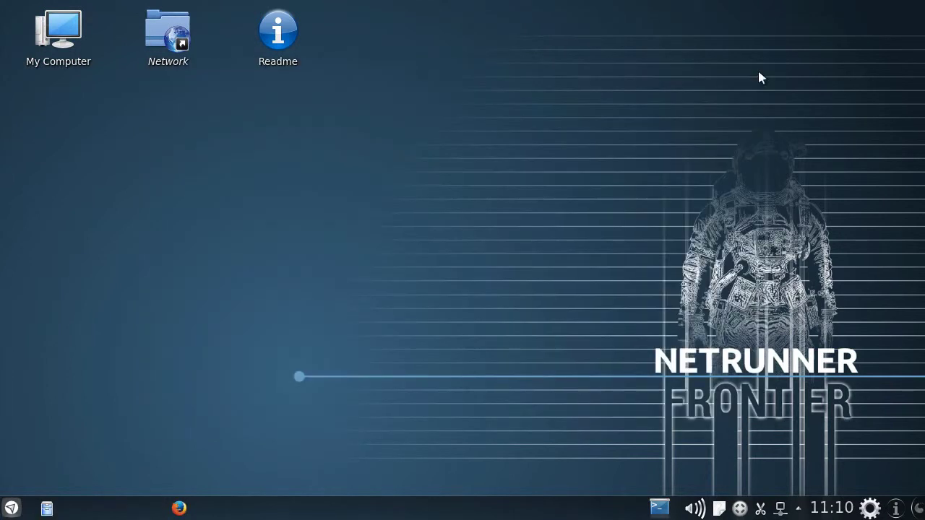
Open the About System page in System Settings to read the system details, and minimize the window
{"action": "left_click", "coordinate": [12, 509]}
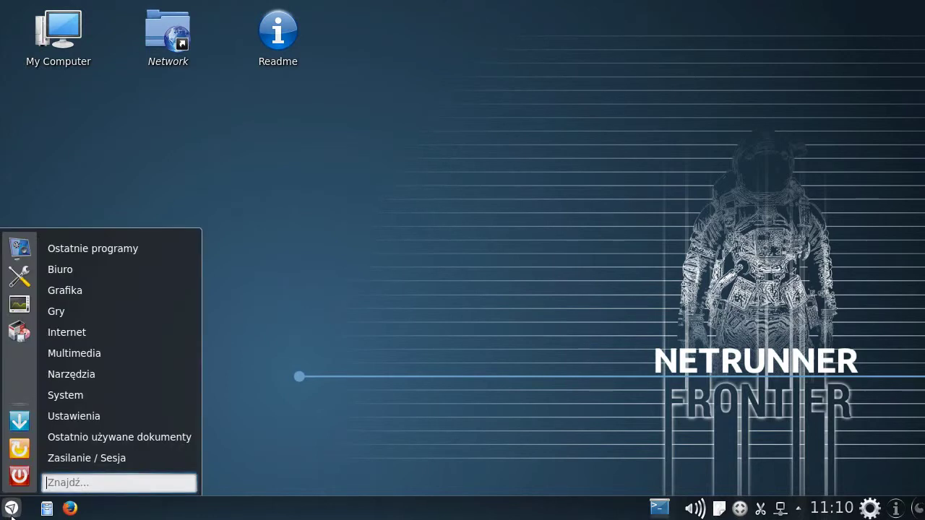
{"action": "left_click", "coordinate": [18, 277]}
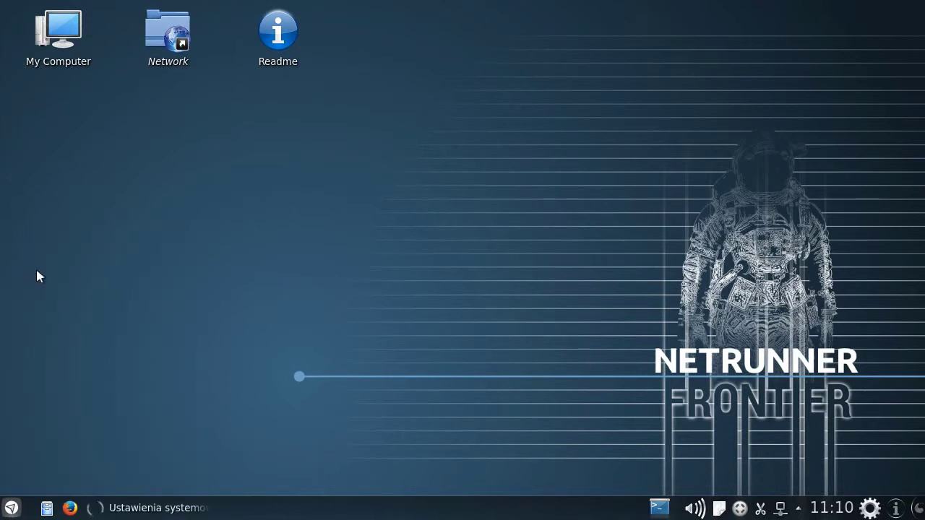
{"action": "scroll", "coordinate": [263, 265], "scroll_direction": "down", "scroll_amount": 3}
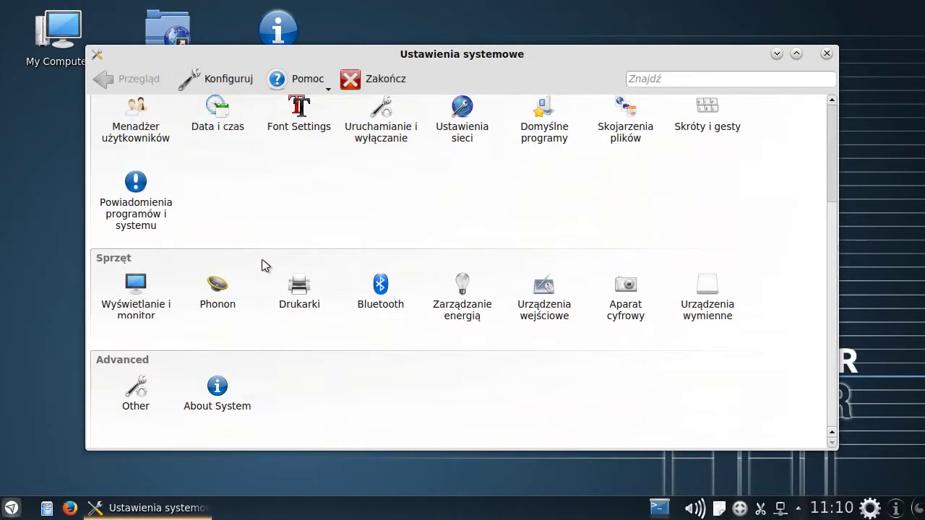
{"action": "left_click", "coordinate": [216, 390]}
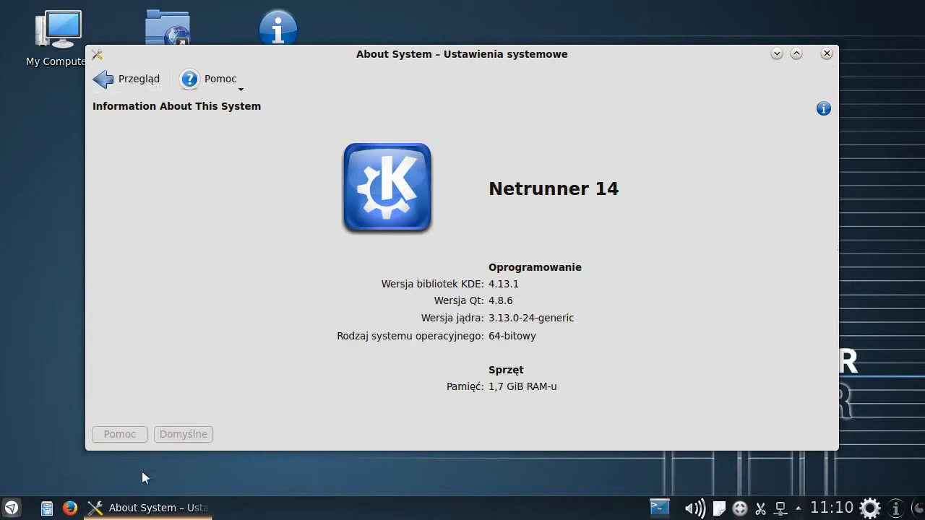
{"action": "left_click", "coordinate": [146, 508]}
Open the Netrunner Desktop settings and review the available desktop layouts without changing the current one
{"action": "right_click", "coordinate": [411, 104]}
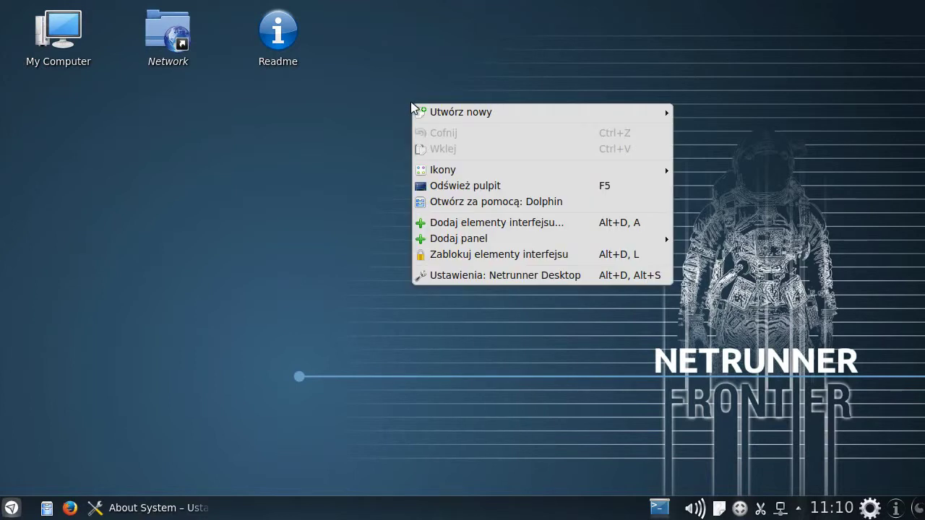
{"action": "left_click", "coordinate": [455, 275]}
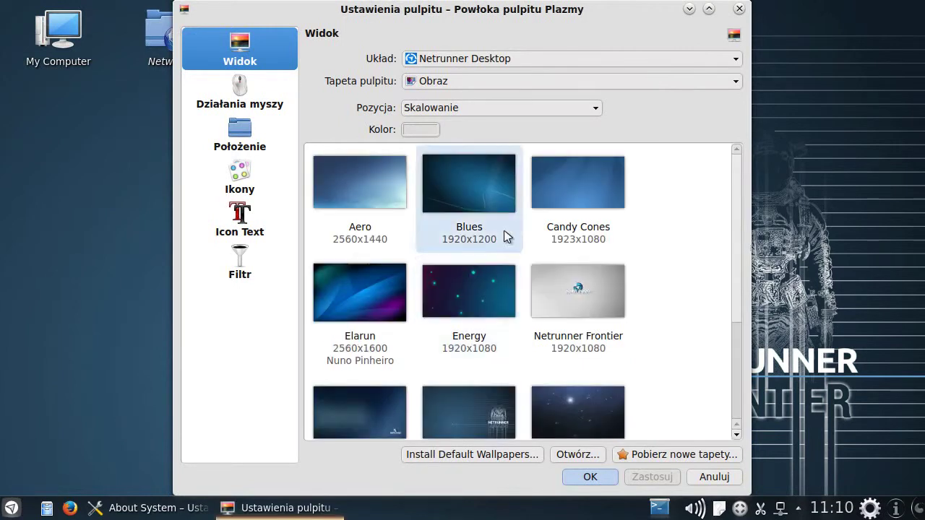
{"action": "left_click", "coordinate": [643, 65]}
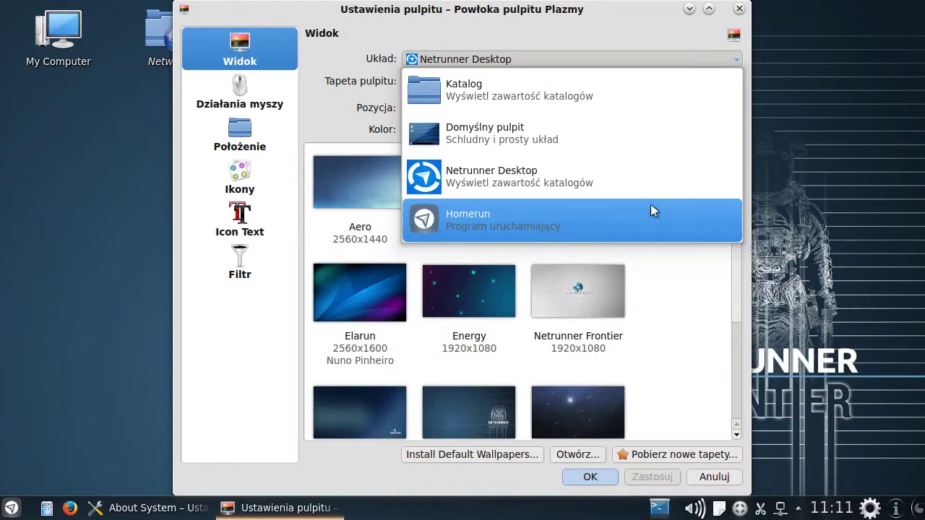
{"action": "left_click", "coordinate": [701, 308]}
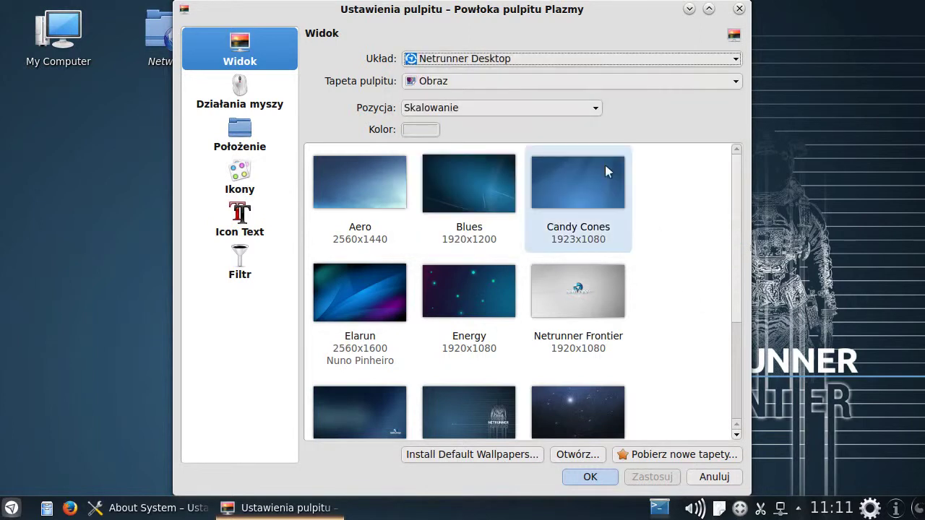
Try the DreamDesktop wallpaper type, check its scale filter and framerate options, and return to the Obraz type
{"action": "left_click", "coordinate": [530, 82]}
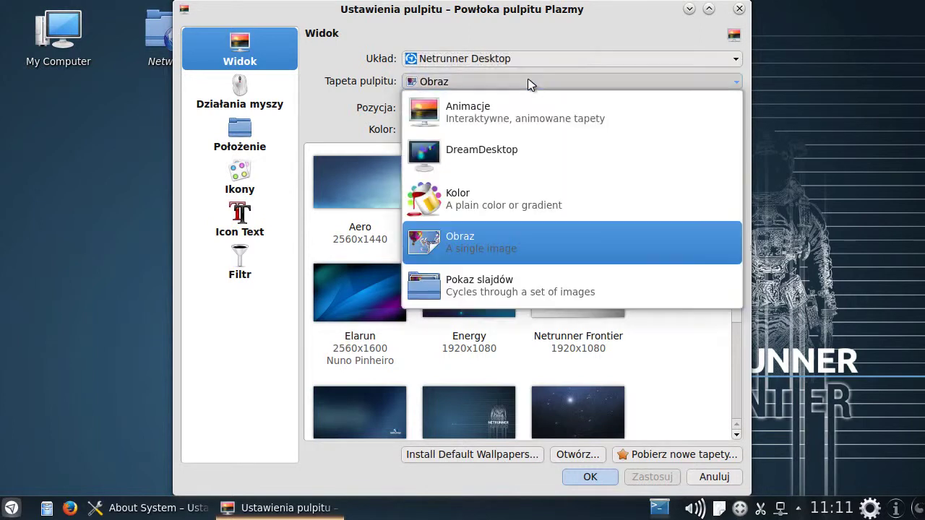
{"action": "left_click", "coordinate": [526, 148]}
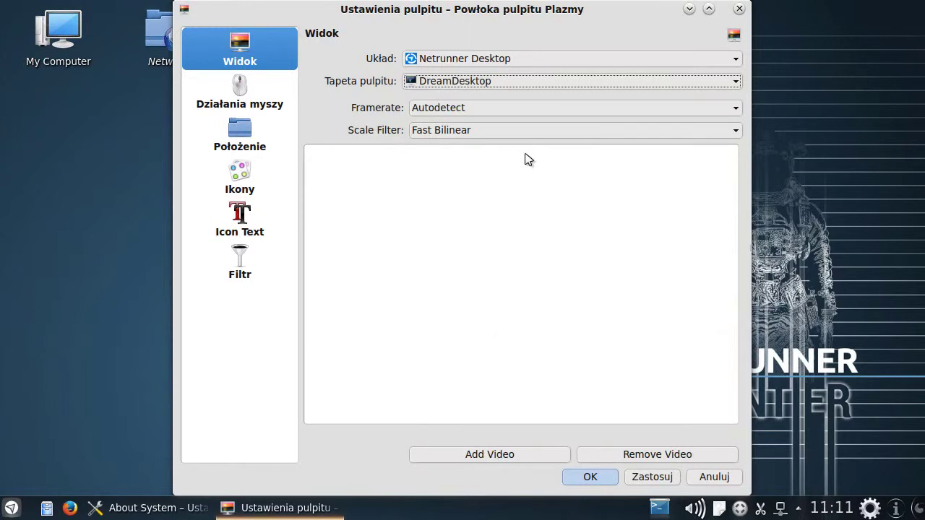
{"action": "left_click", "coordinate": [494, 131]}
{"action": "left_click", "coordinate": [496, 132]}
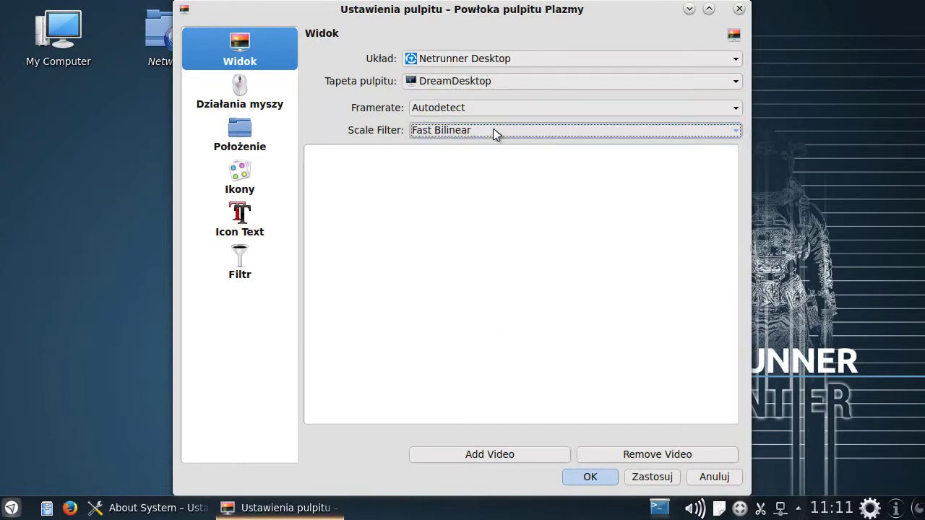
{"action": "left_click", "coordinate": [490, 108]}
{"action": "left_click", "coordinate": [490, 108]}
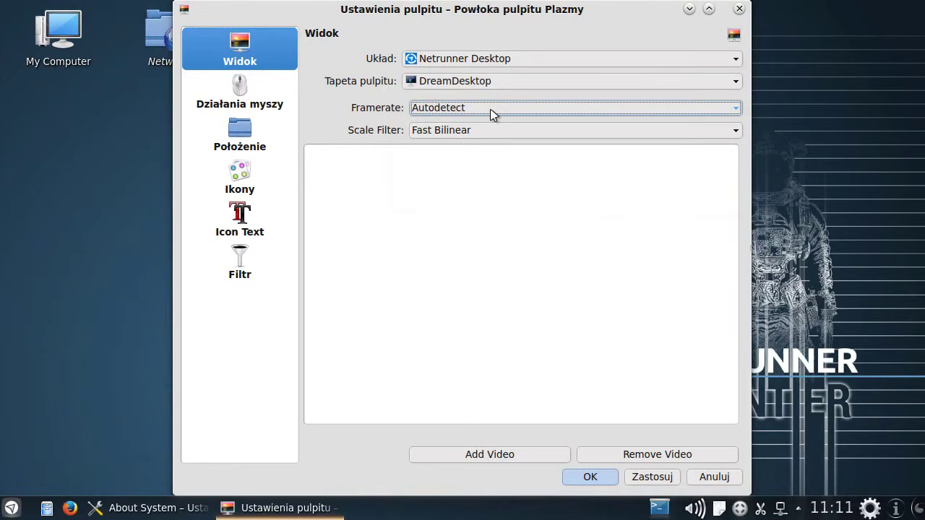
{"action": "left_click", "coordinate": [571, 87]}
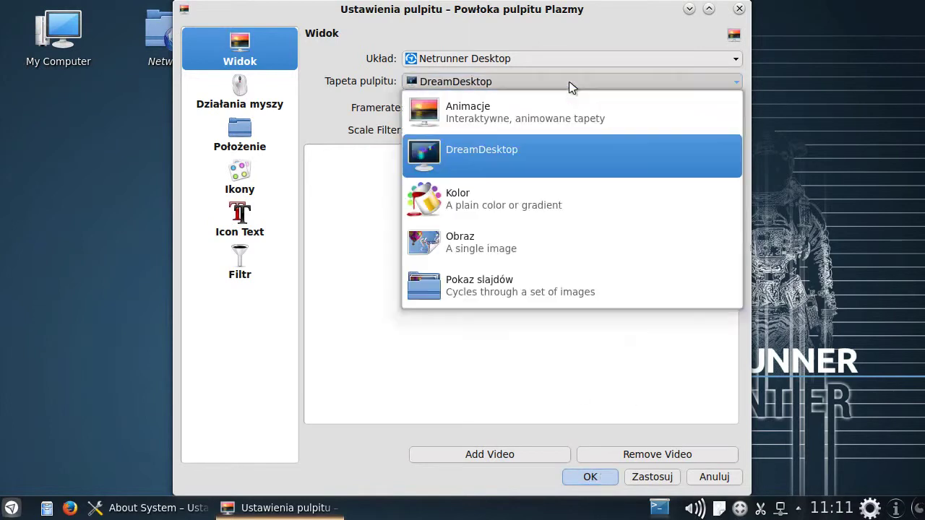
{"action": "key", "text": "Escape"}
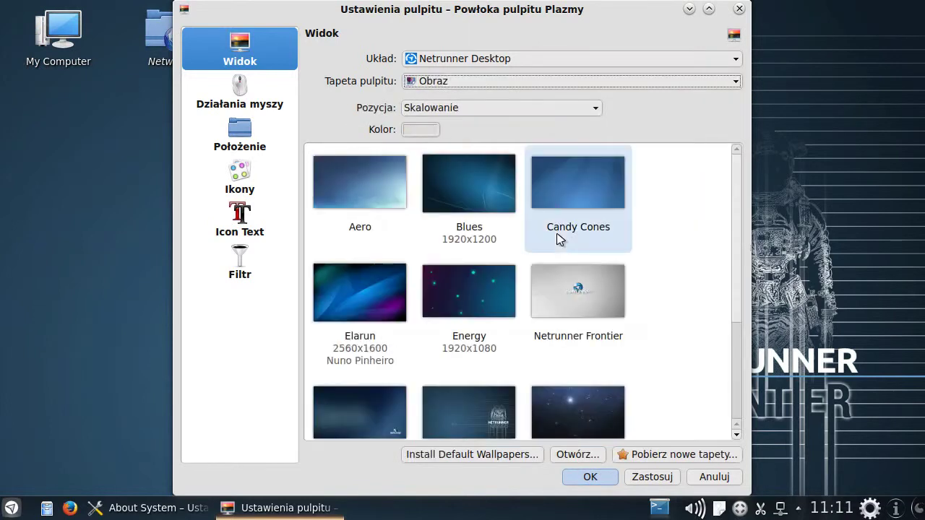
Apply the Netrunner Terminal Line wallpaper and preview it on the bare desktop before restoring the settings window
{"action": "scroll", "coordinate": [651, 257], "scroll_direction": "down", "scroll_amount": 3}
{"action": "scroll", "coordinate": [666, 262], "scroll_direction": "down", "scroll_amount": 1}
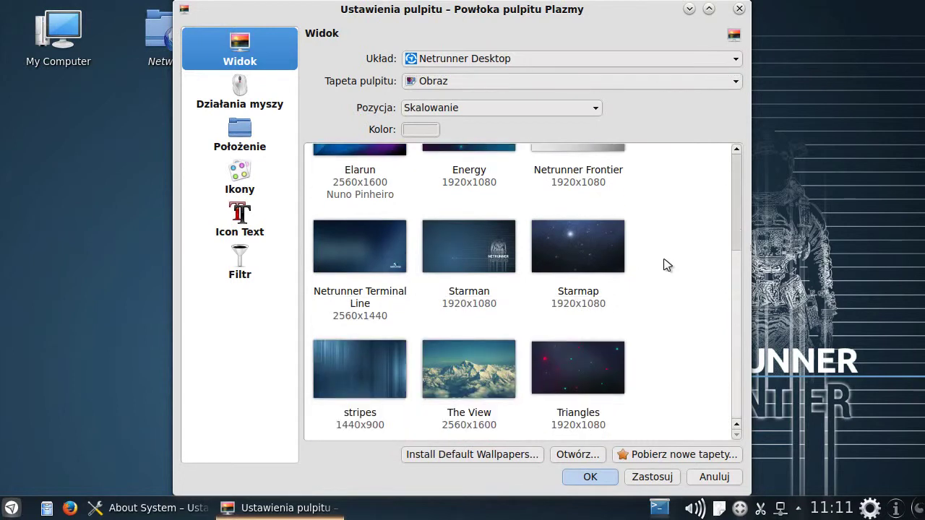
{"action": "left_click", "coordinate": [356, 267]}
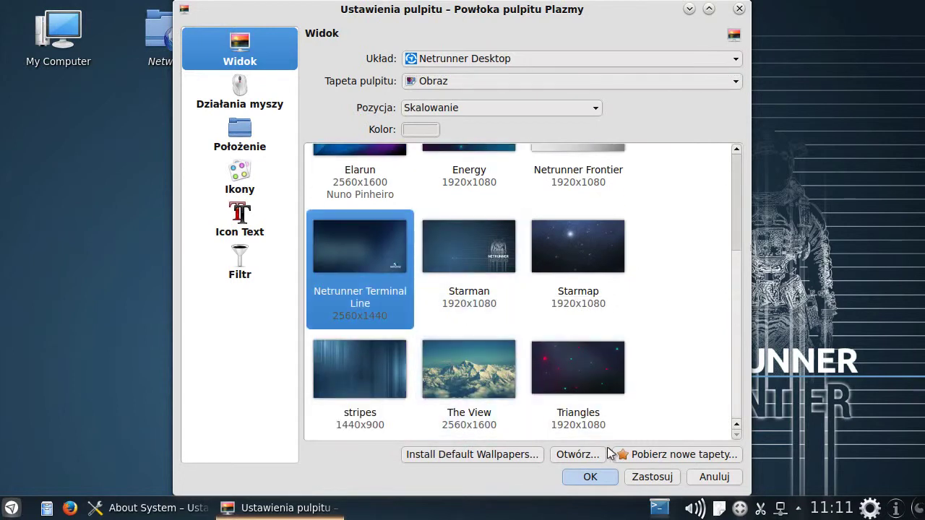
{"action": "left_click", "coordinate": [647, 477]}
{"action": "left_click", "coordinate": [252, 509]}
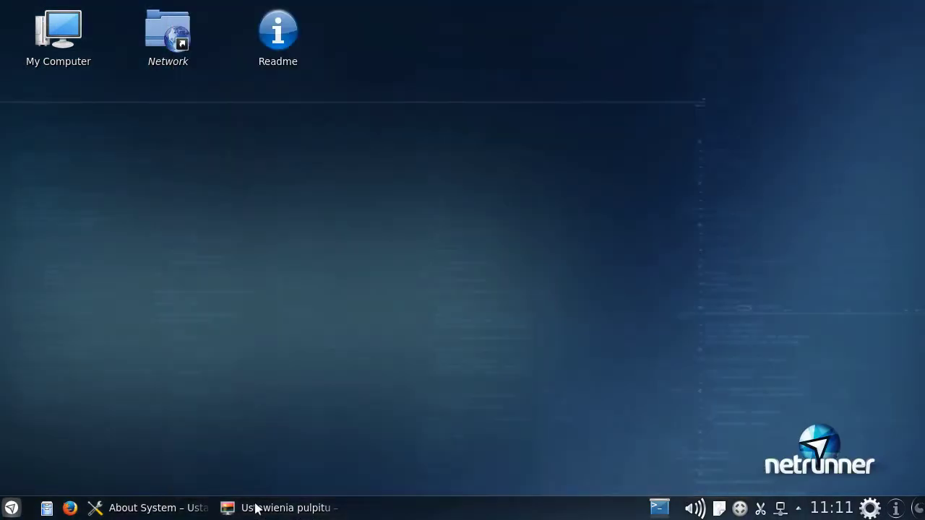
{"action": "left_click", "coordinate": [257, 510]}
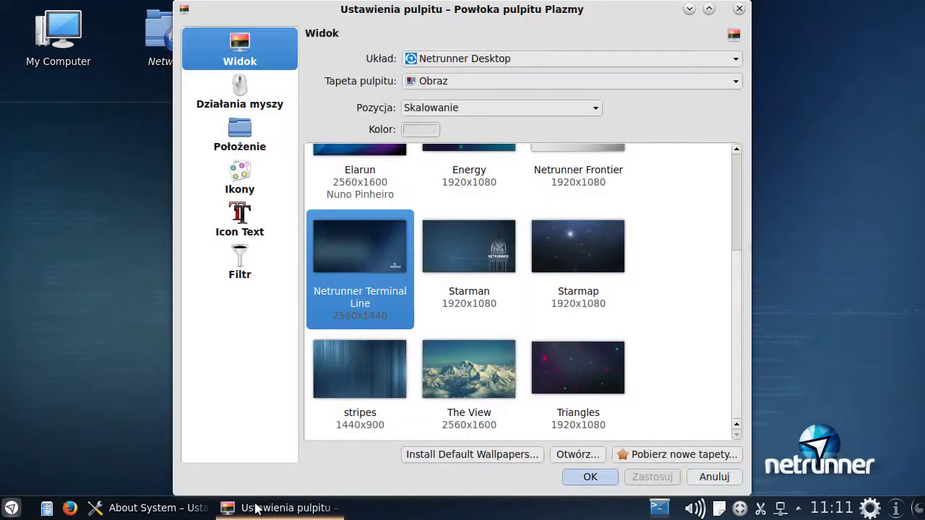
Apply The View as the desktop wallpaper and close the desktop settings
{"action": "left_click", "coordinate": [465, 362]}
{"action": "left_click", "coordinate": [653, 477]}
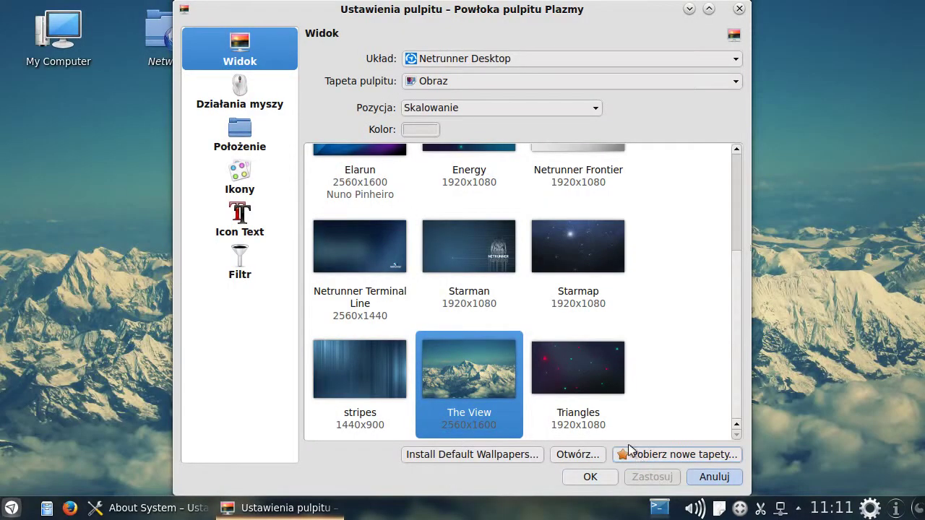
{"action": "left_click", "coordinate": [593, 478]}
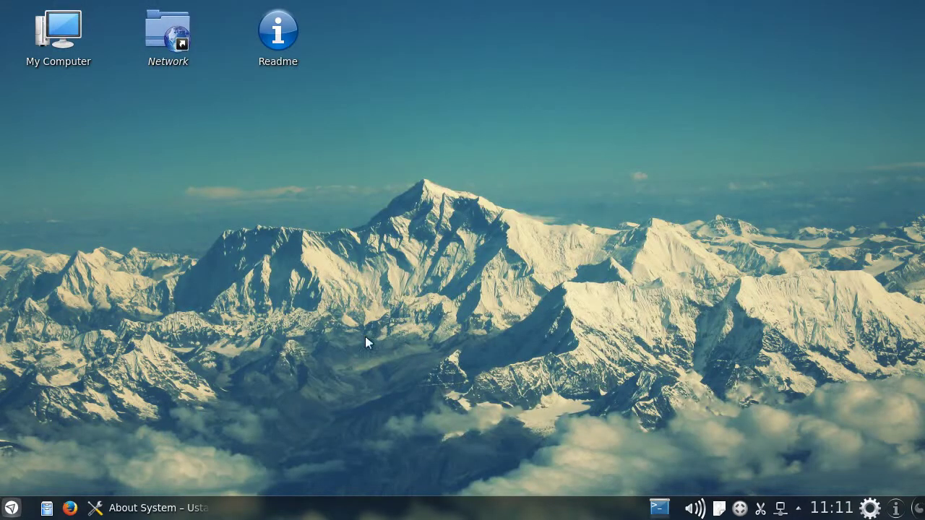
Return to the System Settings overview and open the workspace appearance settings
{"action": "left_click", "coordinate": [164, 508]}
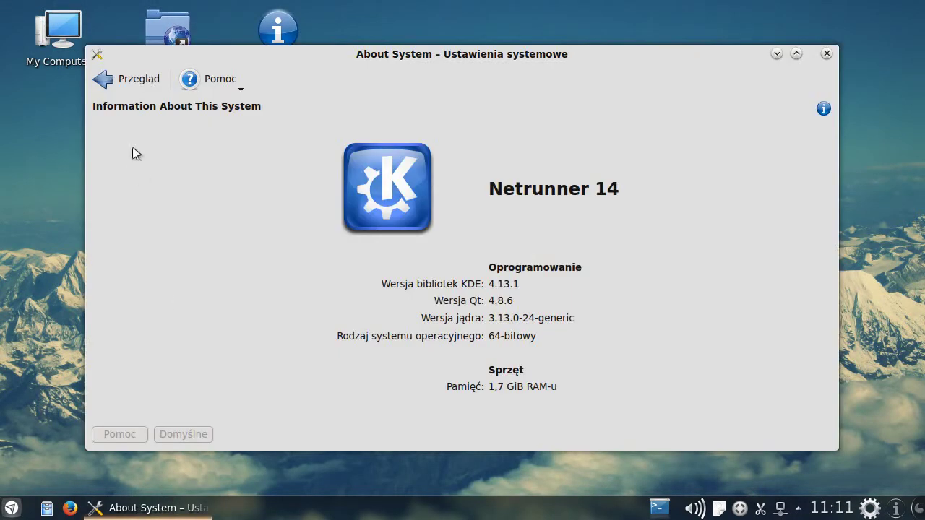
{"action": "left_click", "coordinate": [120, 79]}
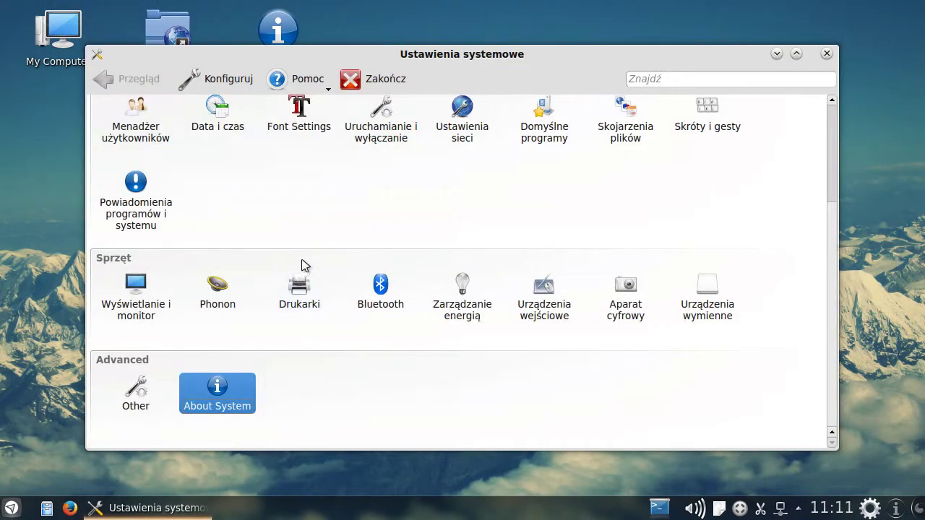
{"action": "scroll", "coordinate": [304, 265], "scroll_direction": "up", "scroll_amount": 3}
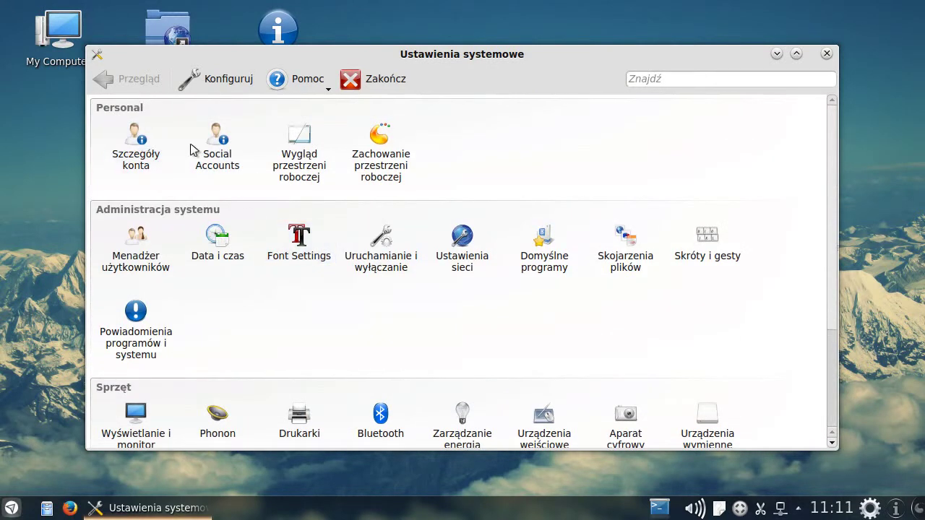
{"action": "left_click", "coordinate": [296, 149]}
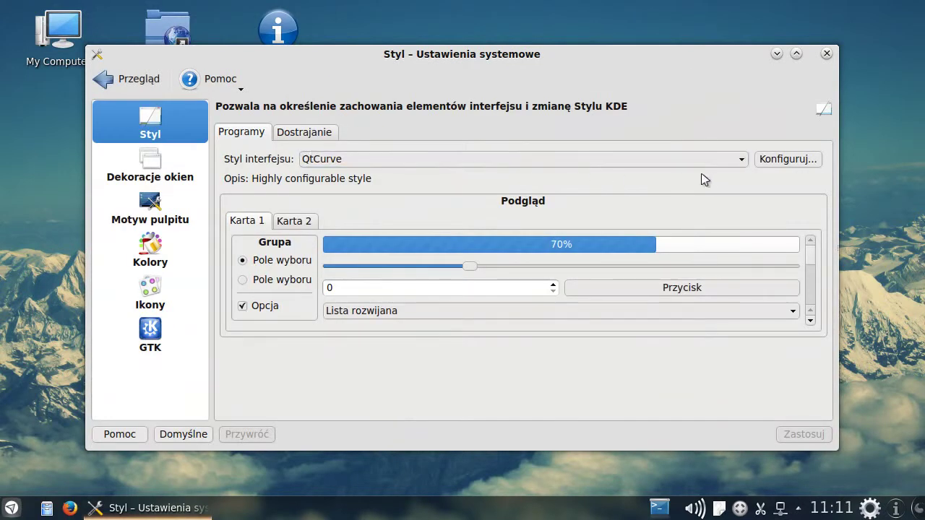
Apply the seven window decoration and move the settings window slightly to try it out
{"action": "left_click", "coordinate": [168, 170]}
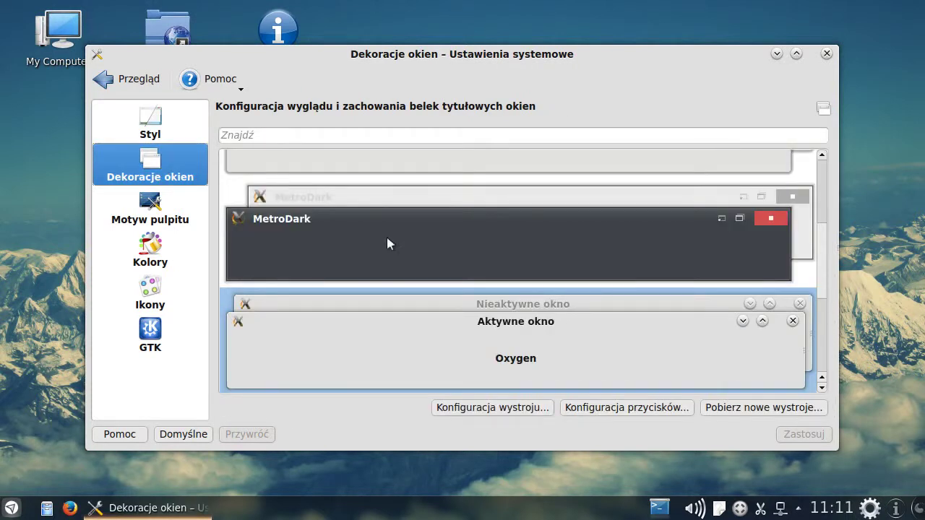
{"action": "scroll", "coordinate": [509, 300], "scroll_direction": "down", "scroll_amount": 3}
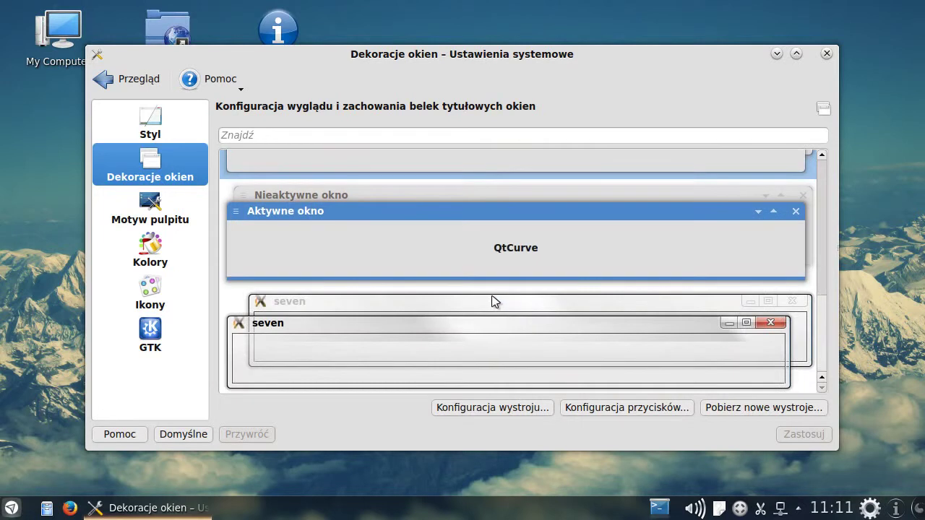
{"action": "left_click", "coordinate": [478, 348]}
{"action": "left_click", "coordinate": [804, 434]}
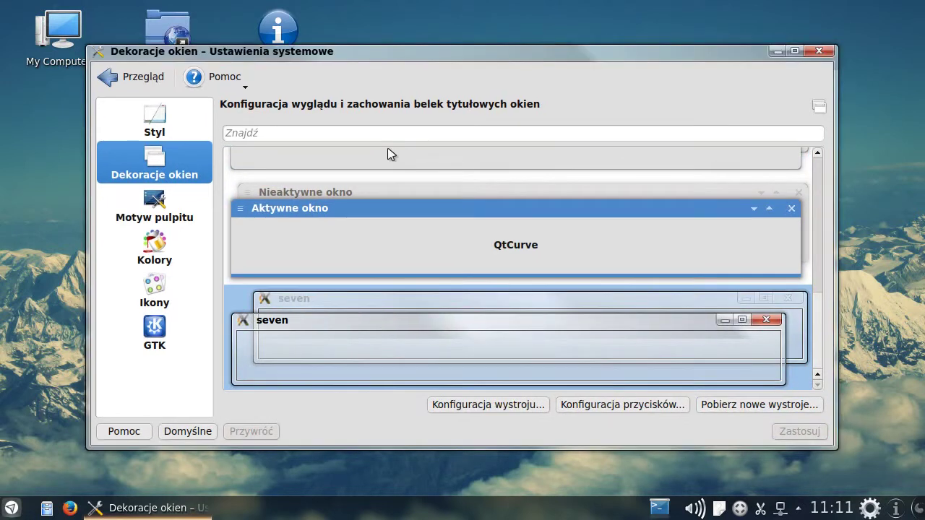
{"action": "left_click_drag", "start_coordinate": [346, 60], "coordinate": [389, 70]}
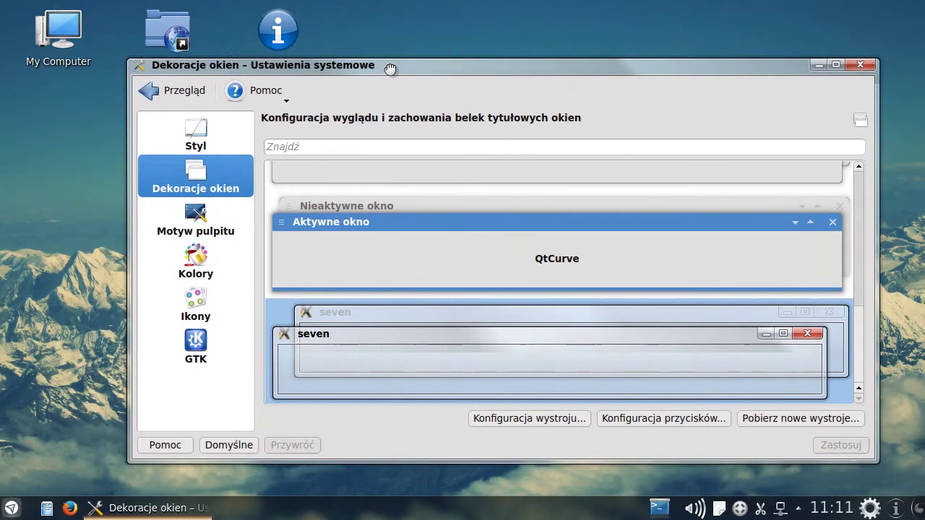
Move the My Computer, Network and Readme desktop icons to the trash and bring the window decoration settings back up
{"action": "left_click", "coordinate": [108, 507]}
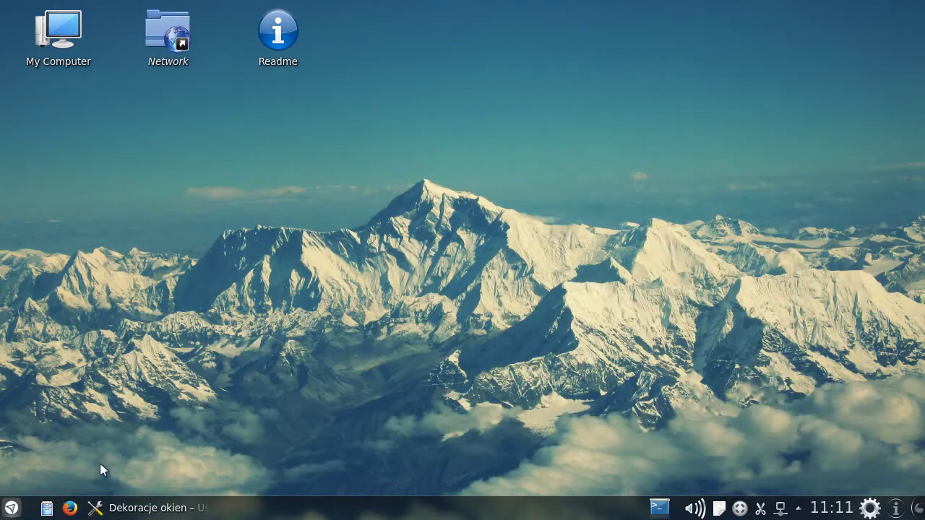
{"action": "left_click_drag", "start_coordinate": [12, 26], "coordinate": [284, 40]}
{"action": "right_click", "coordinate": [283, 40]}
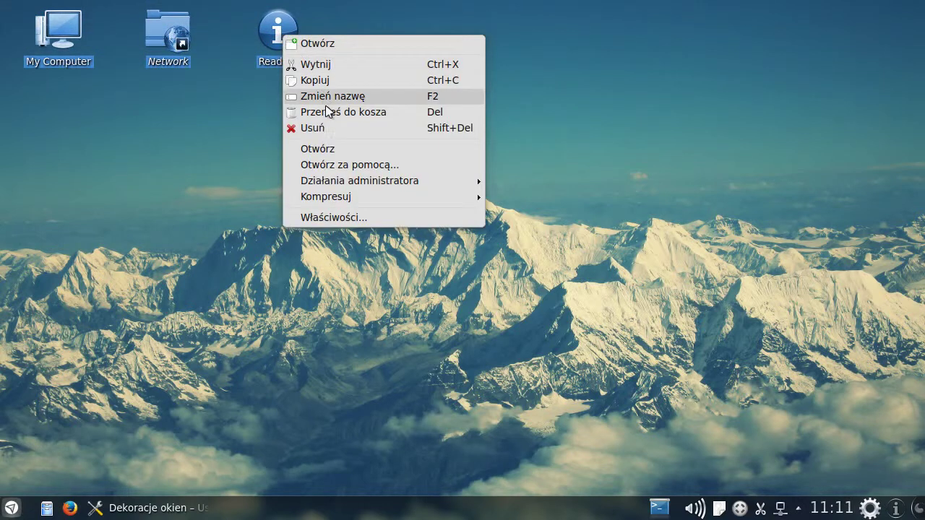
{"action": "left_click", "coordinate": [329, 114]}
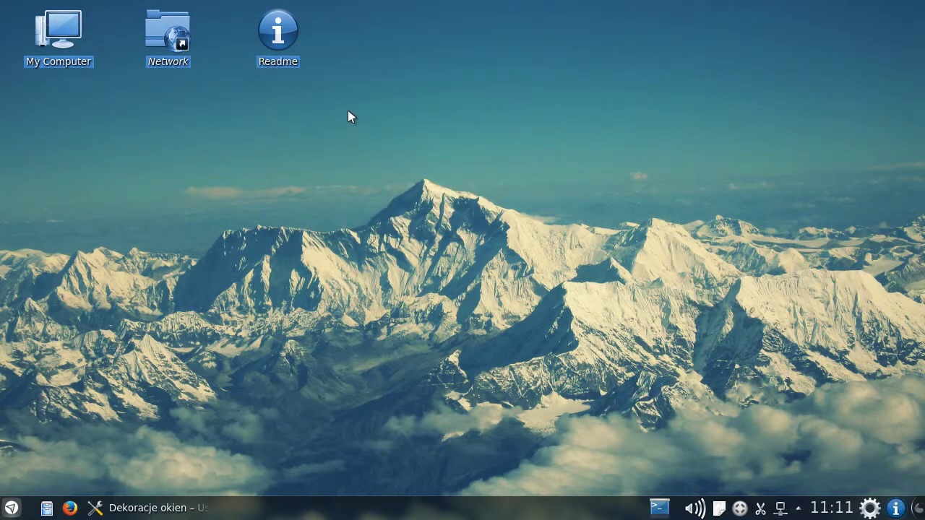
{"action": "left_click", "coordinate": [154, 509]}
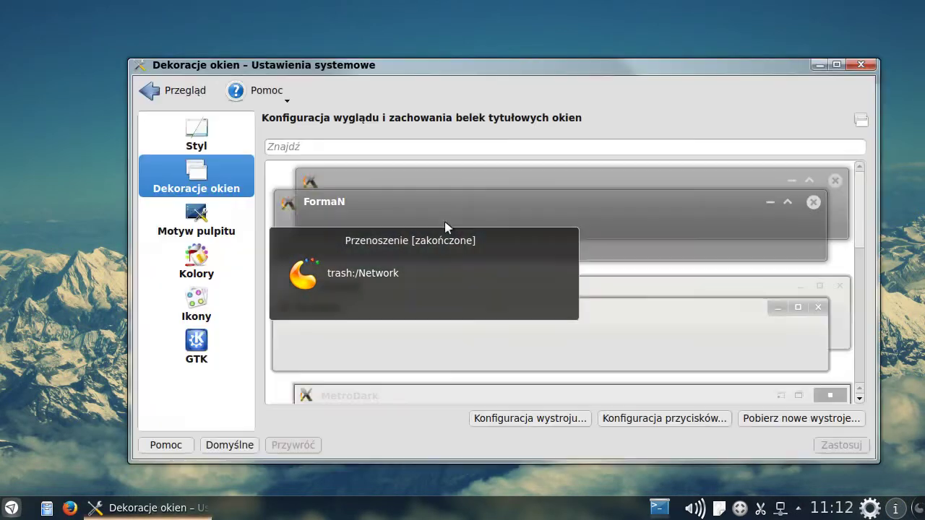
{"action": "left_click_drag", "start_coordinate": [450, 240], "coordinate": [793, 419]}
{"action": "left_click", "coordinate": [913, 418]}
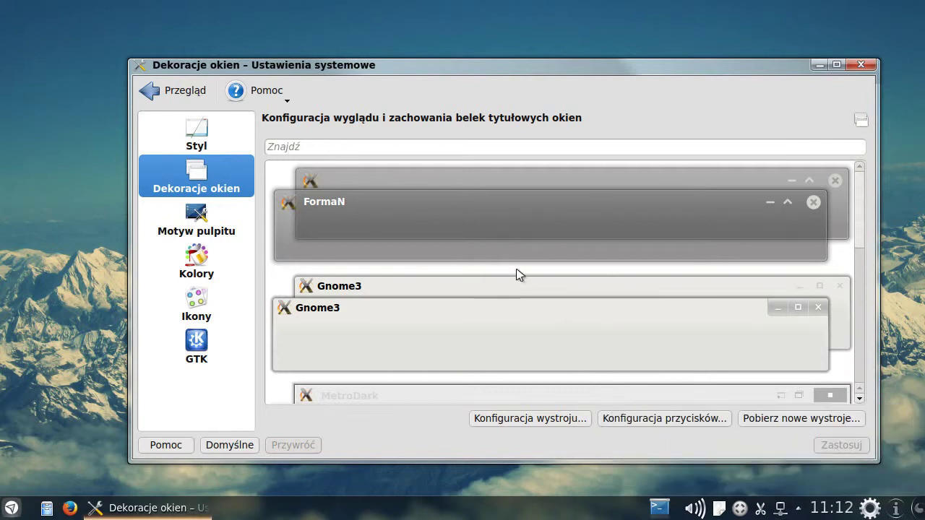
Apply the MetroDark window decoration
{"action": "scroll", "coordinate": [524, 221], "scroll_direction": "down", "scroll_amount": 3}
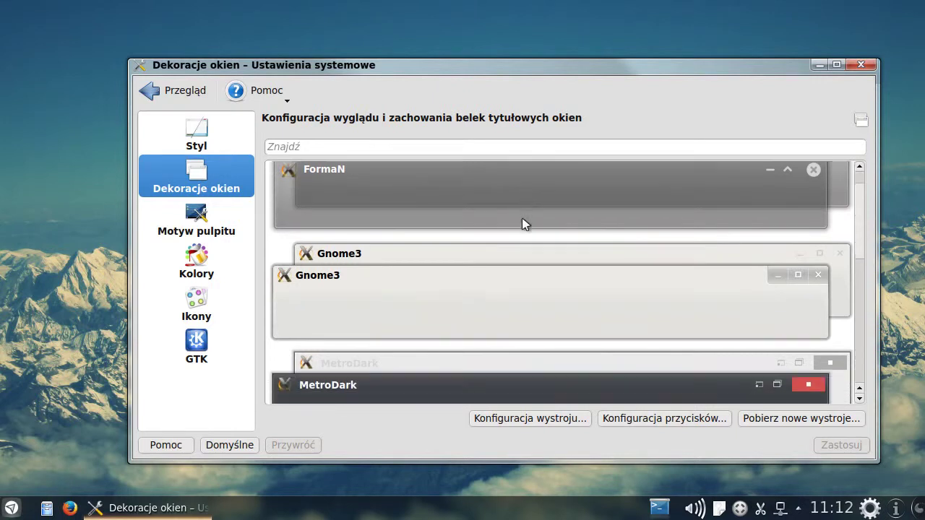
{"action": "left_click", "coordinate": [514, 272]}
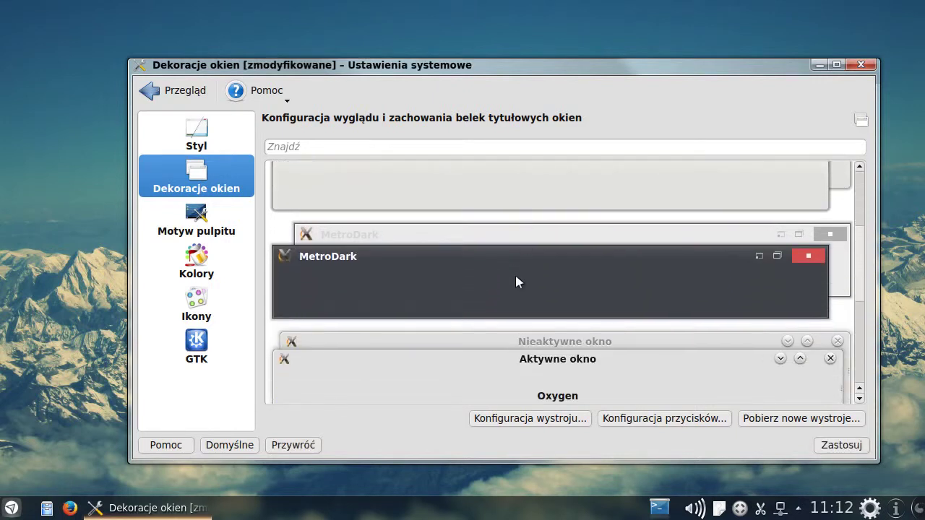
{"action": "left_click", "coordinate": [826, 446]}
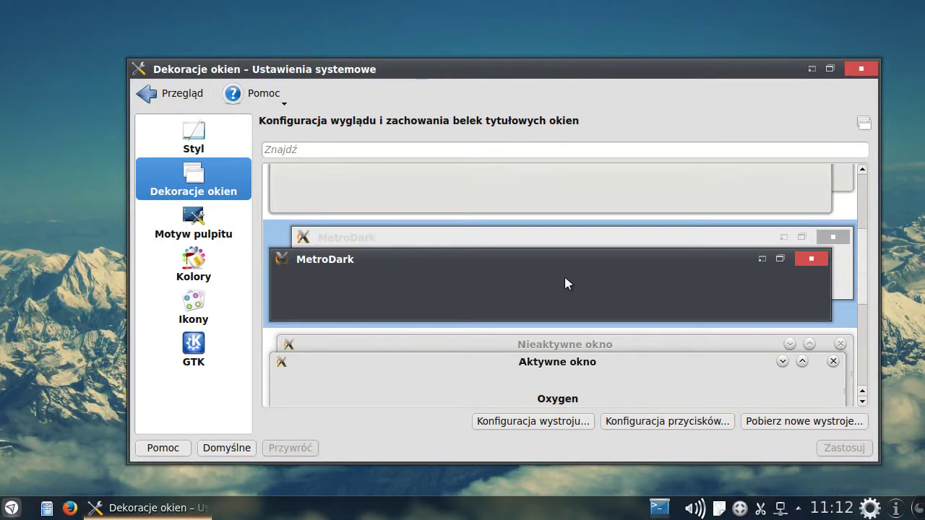
Apply the QtCurve window decoration
{"action": "scroll", "coordinate": [564, 281], "scroll_direction": "down", "scroll_amount": 3}
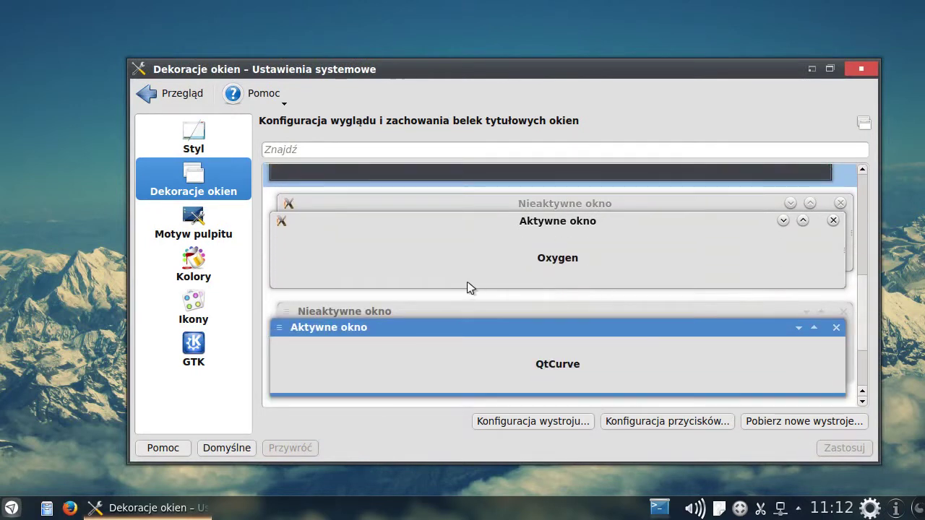
{"action": "left_click", "coordinate": [518, 308]}
{"action": "left_click", "coordinate": [830, 449]}
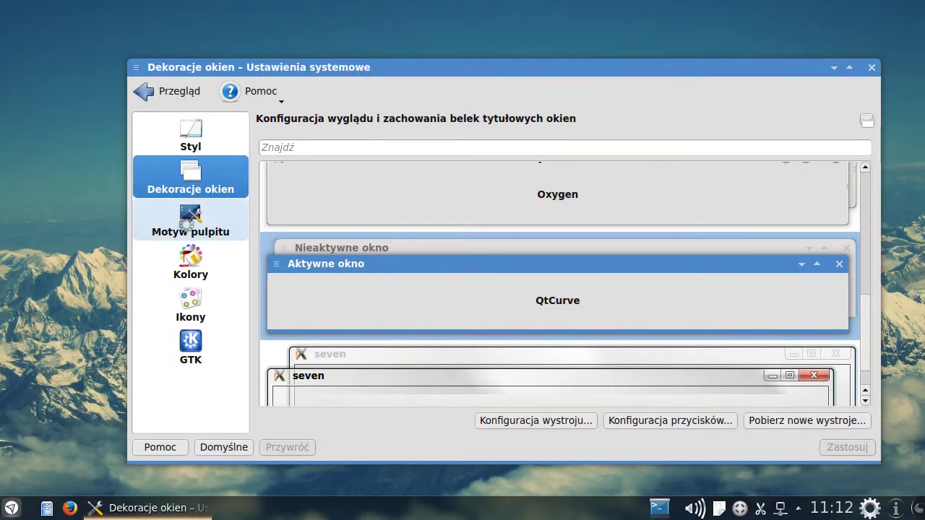
Try out the Sevenified desktop theme and replace it with the Powietrze theme
{"action": "left_click", "coordinate": [187, 229]}
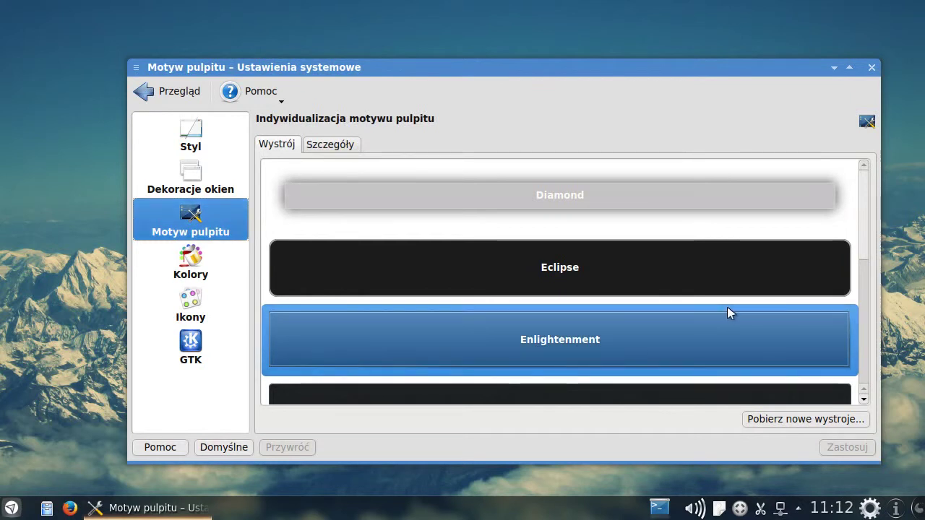
{"action": "left_click_drag", "start_coordinate": [863, 235], "coordinate": [893, 372]}
{"action": "scroll", "coordinate": [692, 302], "scroll_direction": "up", "scroll_amount": 1}
{"action": "left_click", "coordinate": [656, 299]}
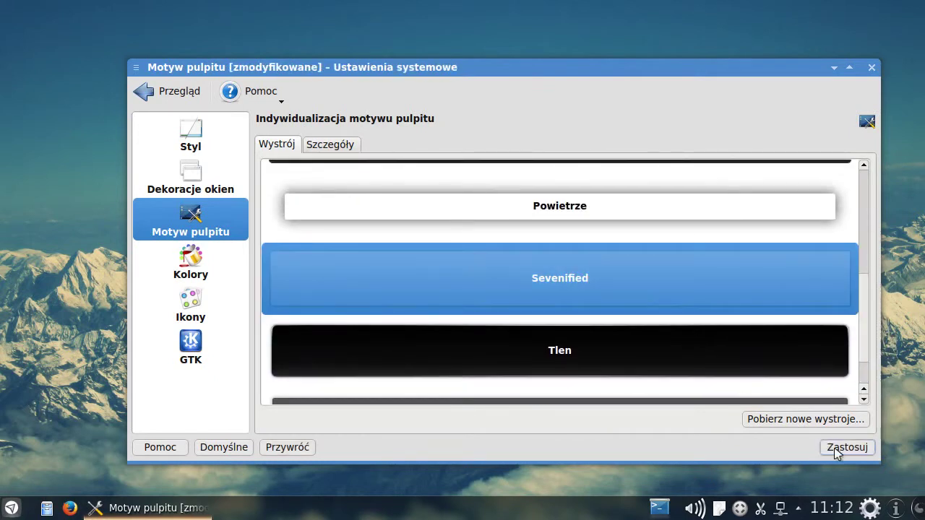
{"action": "left_click", "coordinate": [843, 446]}
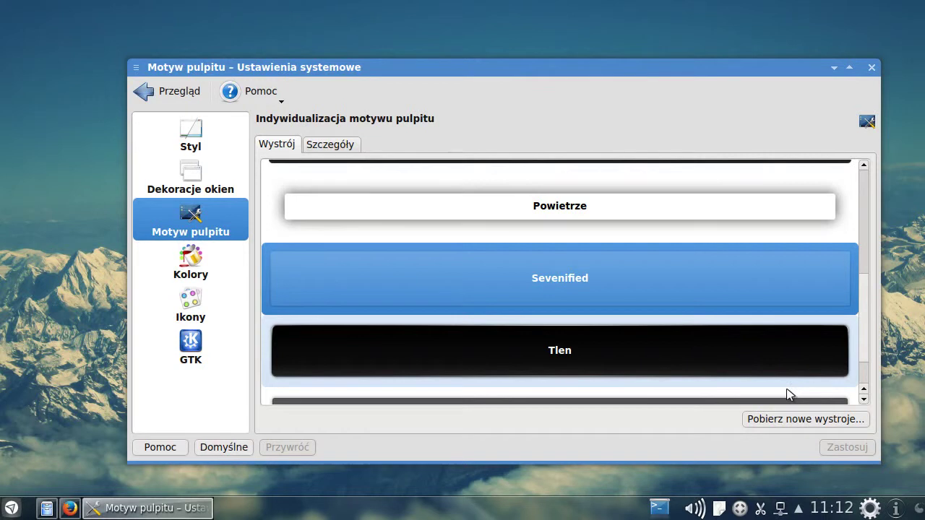
{"action": "left_click", "coordinate": [594, 219]}
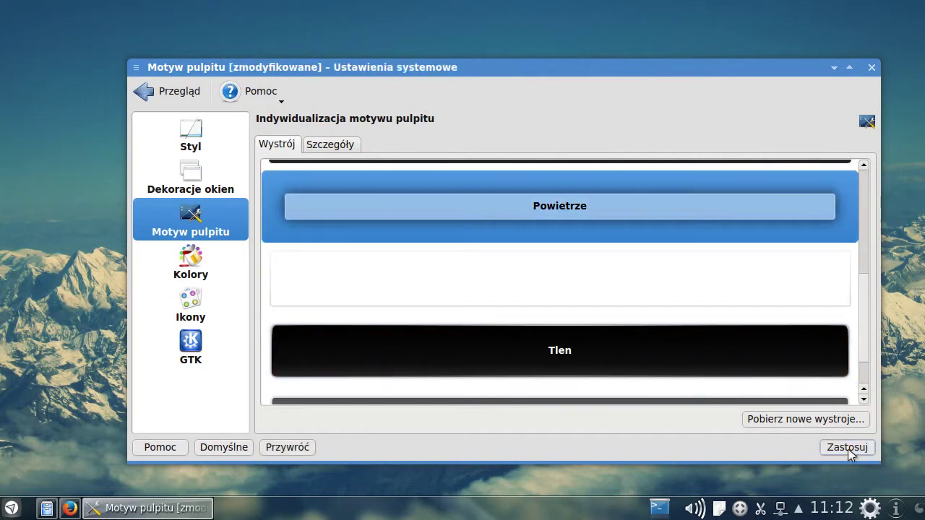
{"action": "left_click", "coordinate": [848, 449]}
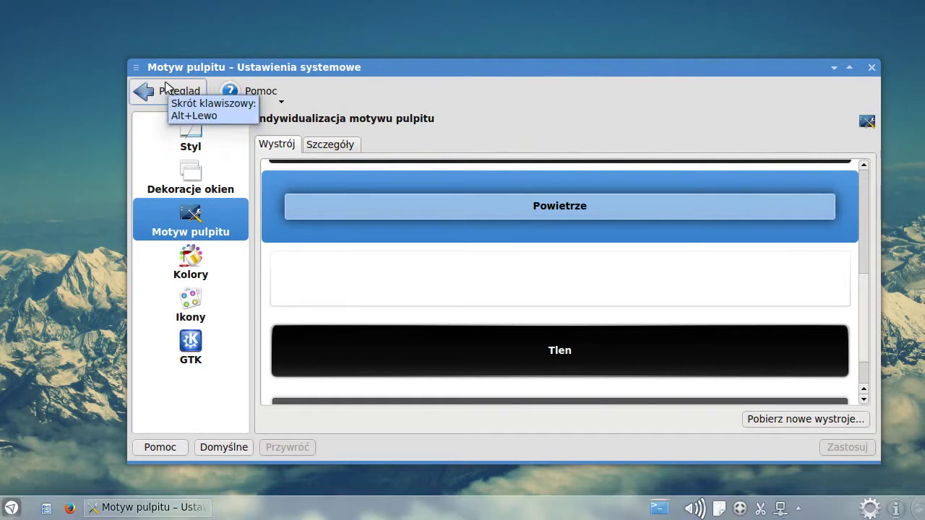
Look through the available color schemes and icon themes and quit System Settings
{"action": "left_click", "coordinate": [182, 270]}
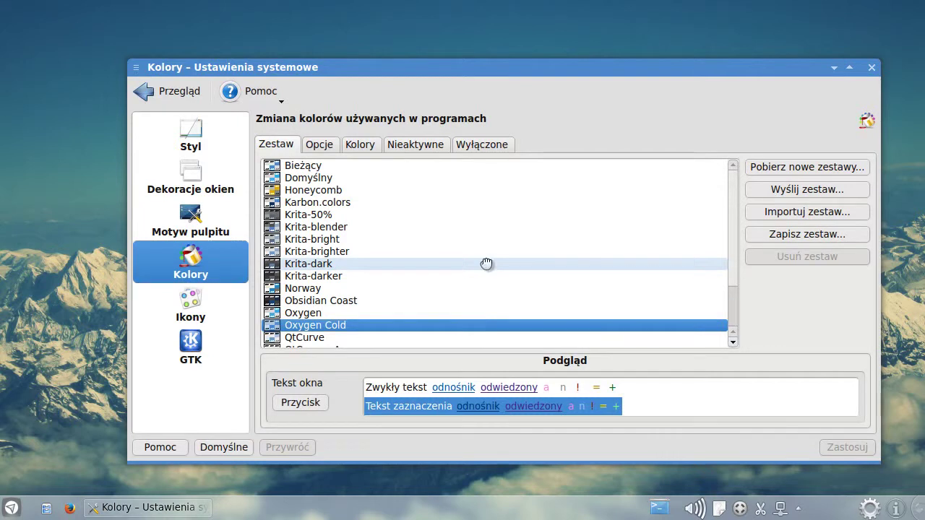
{"action": "scroll", "coordinate": [486, 263], "scroll_direction": "down", "scroll_amount": 2}
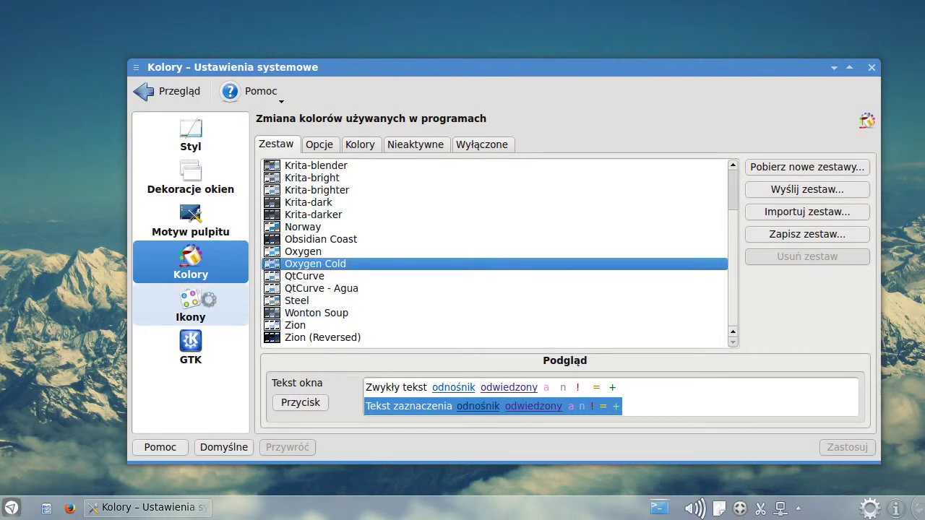
{"action": "left_click", "coordinate": [210, 299]}
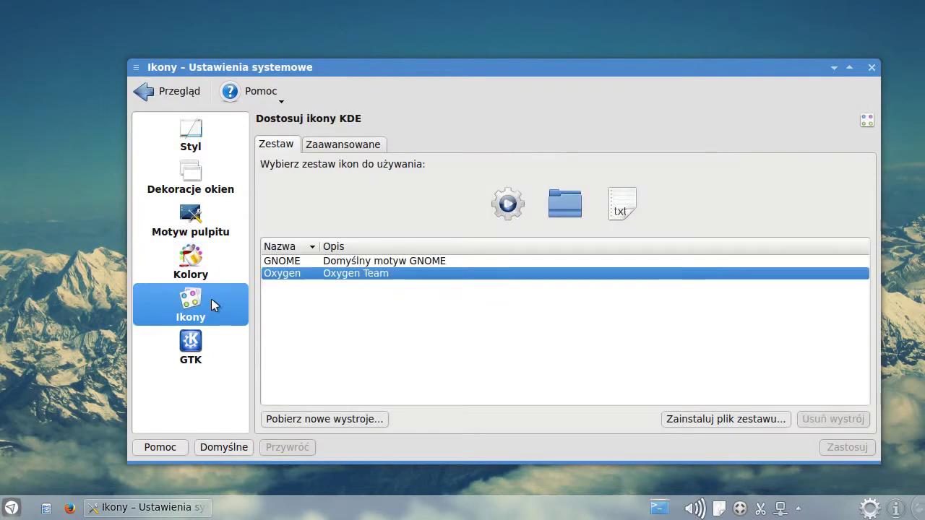
{"action": "left_click", "coordinate": [171, 91]}
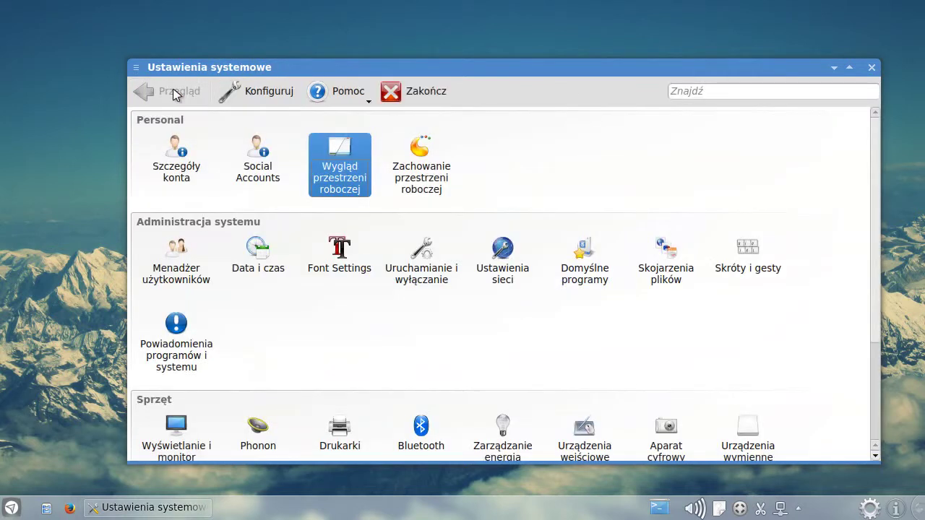
{"action": "left_click", "coordinate": [414, 96]}
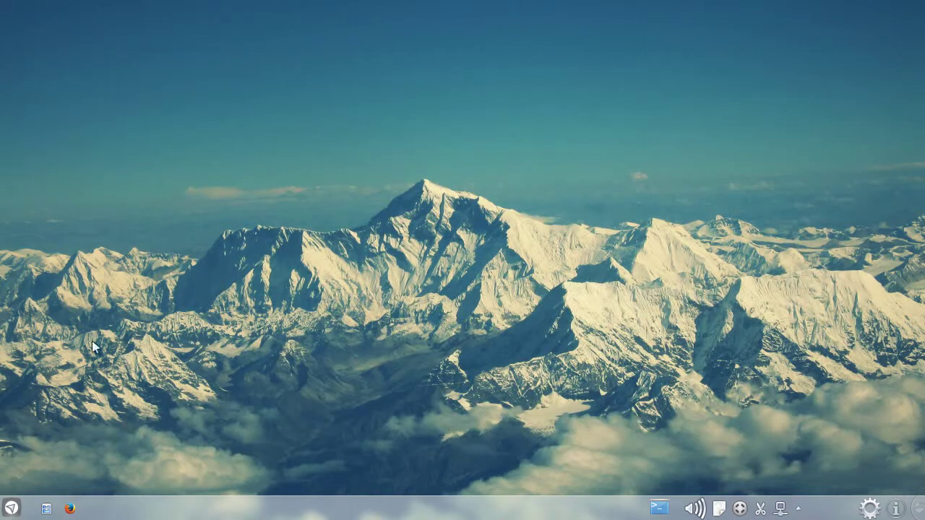
Browse the recent, office and graphics programs in the application menu and launch Karbon
{"action": "left_click", "coordinate": [11, 508]}
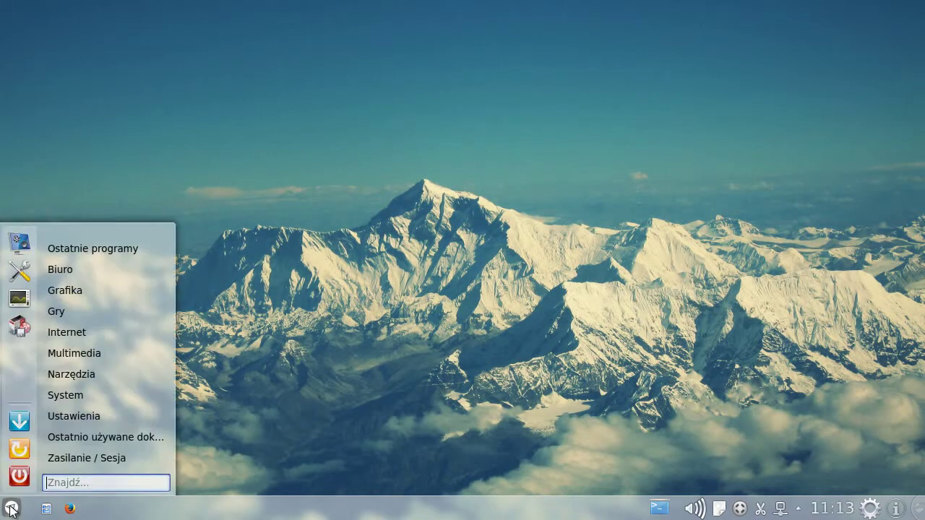
{"action": "mouse_move", "coordinate": [71, 249]}
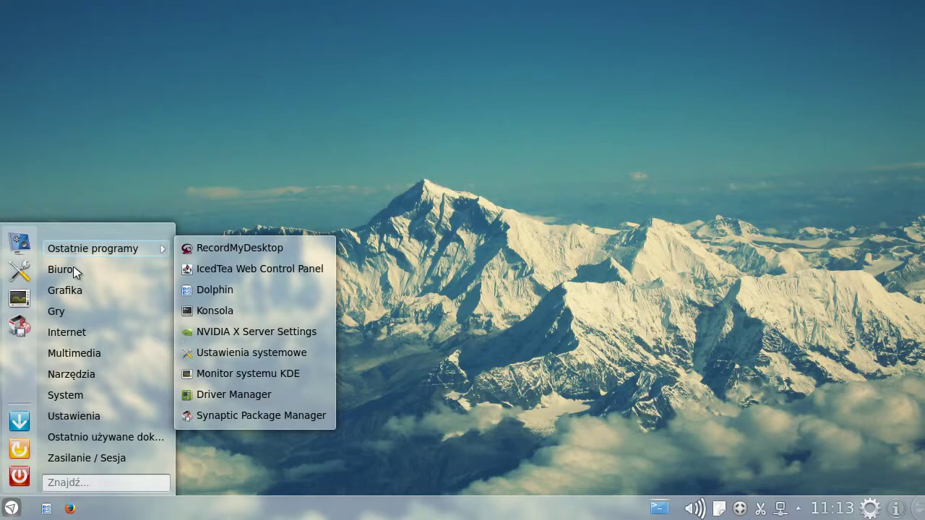
{"action": "mouse_move", "coordinate": [74, 268]}
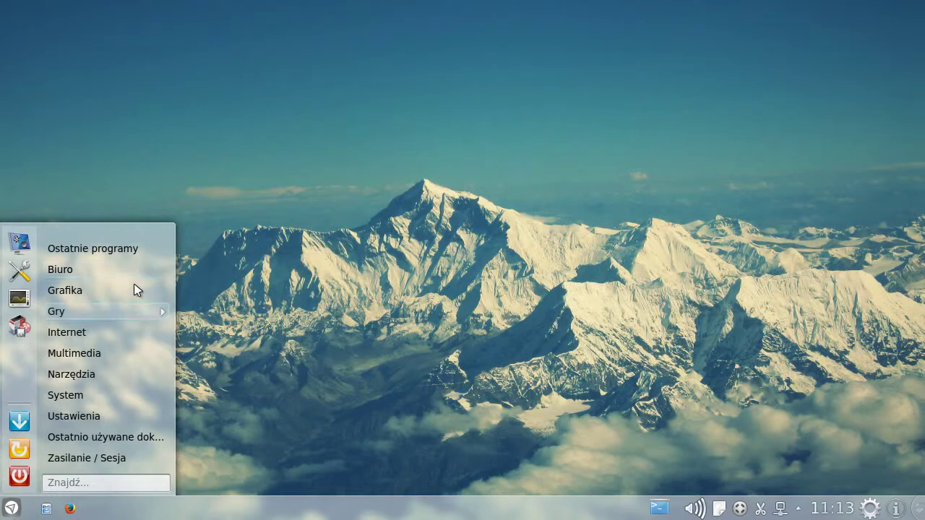
{"action": "mouse_move", "coordinate": [134, 289]}
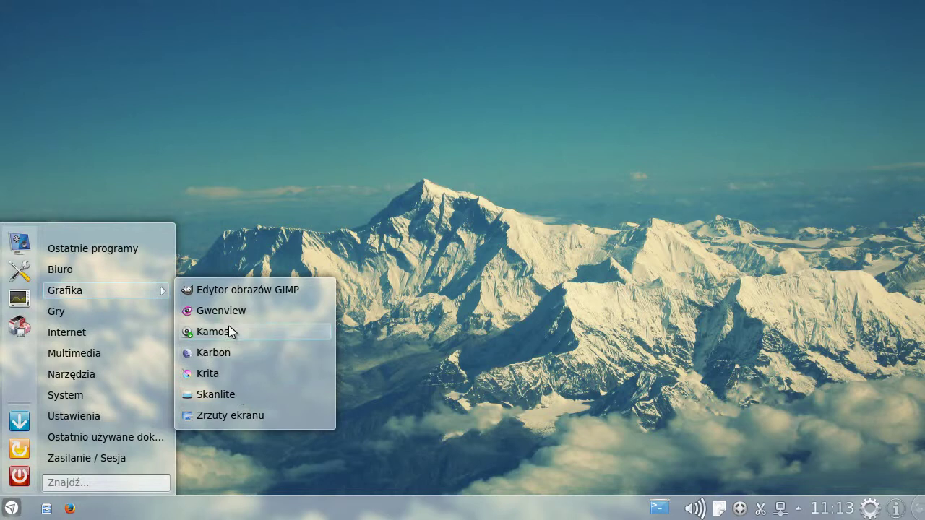
{"action": "left_click", "coordinate": [234, 353]}
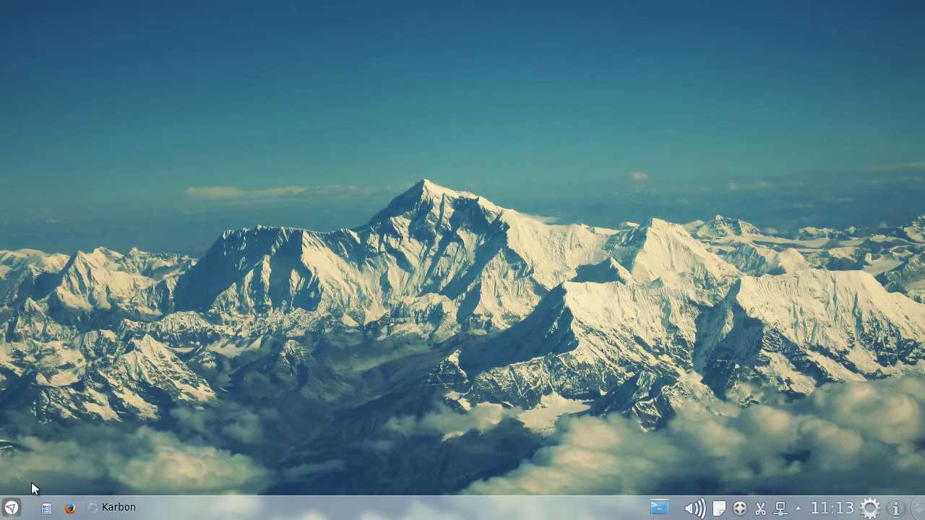
{"action": "left_click", "coordinate": [12, 507]}
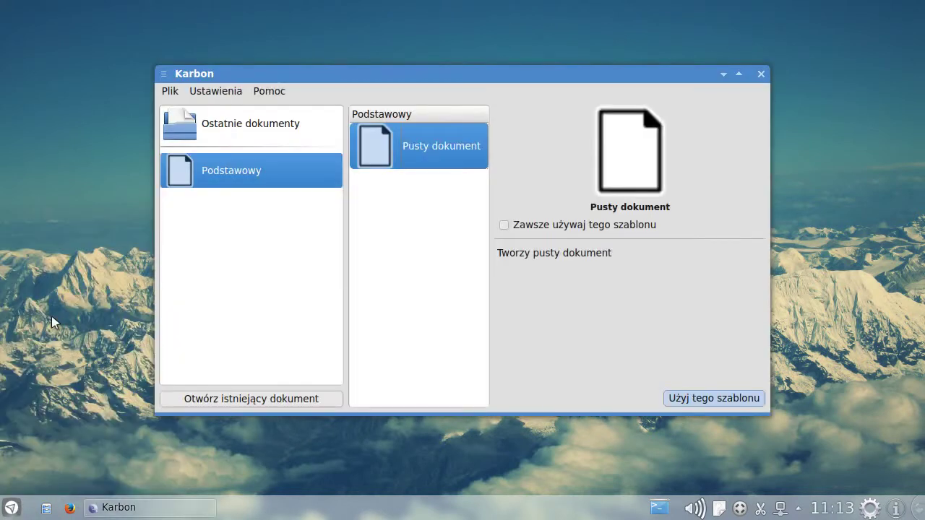
View Karbon's program information, including its translation, acknowledgements and authors pages, and close Karbon
{"action": "left_click", "coordinate": [263, 92]}
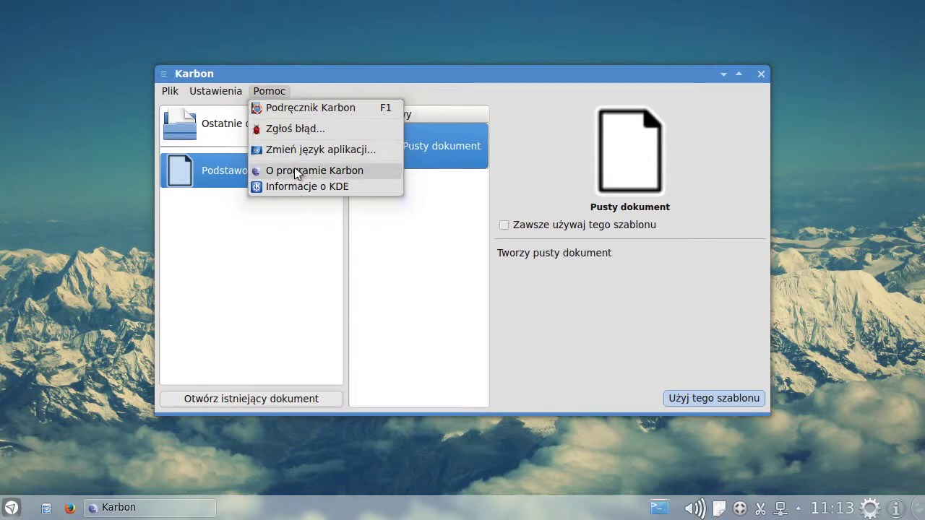
{"action": "left_click", "coordinate": [296, 170]}
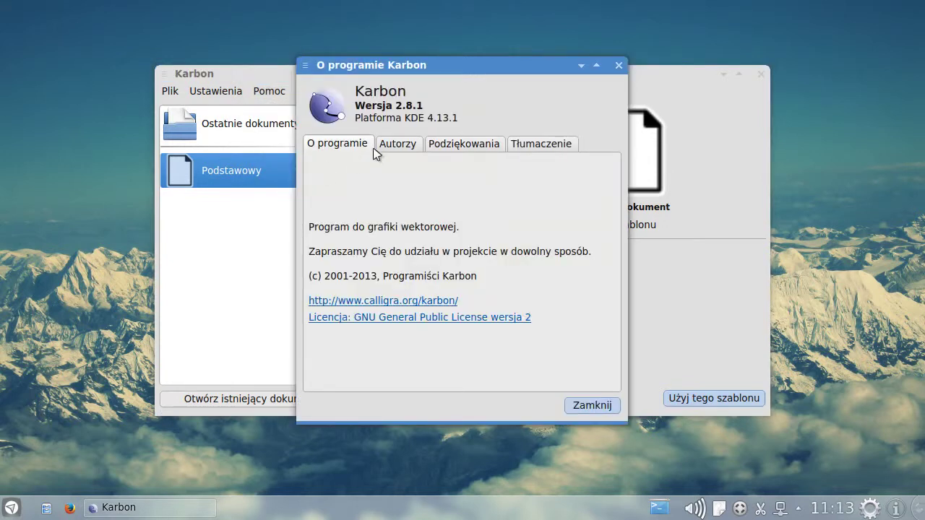
{"action": "left_click", "coordinate": [536, 143]}
{"action": "left_click", "coordinate": [443, 145]}
{"action": "left_click", "coordinate": [405, 144]}
{"action": "left_click", "coordinate": [361, 144]}
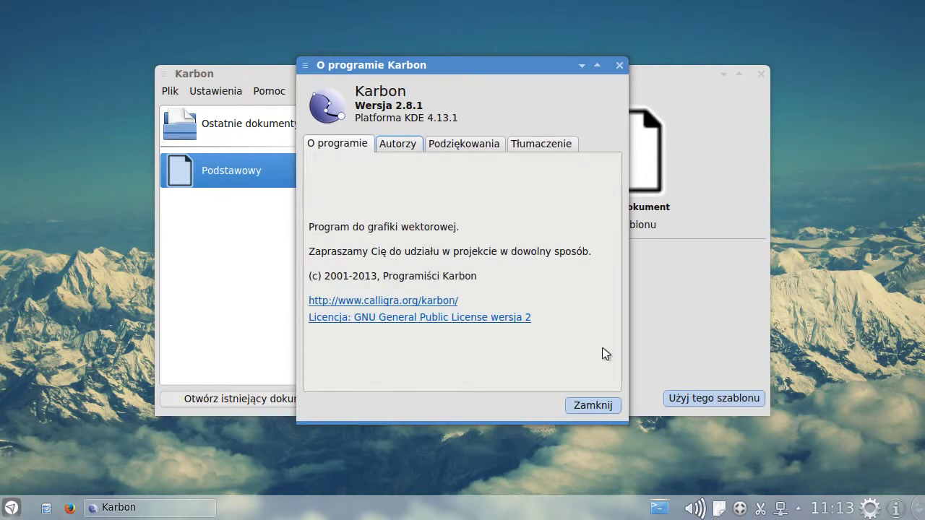
{"action": "left_click", "coordinate": [592, 405]}
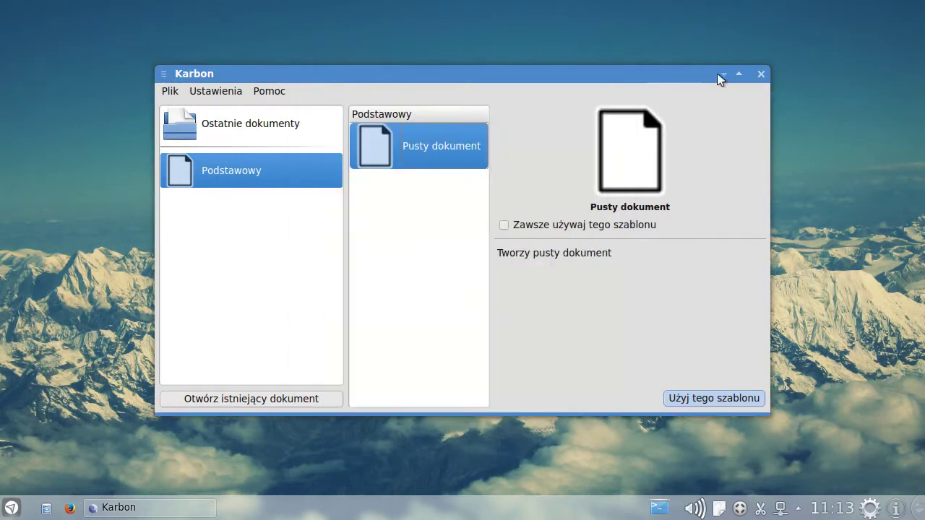
{"action": "left_click", "coordinate": [760, 74]}
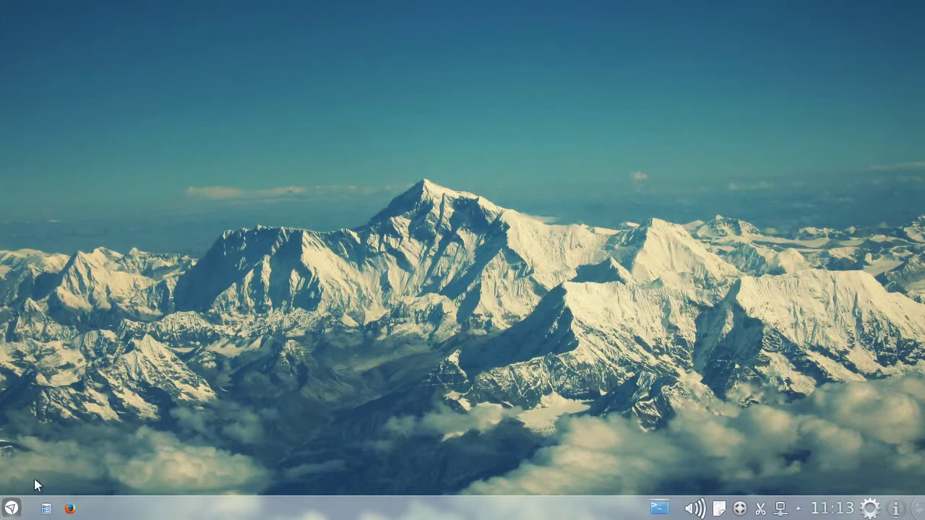
Launch Steam from the installed games and reopen the application menu
{"action": "left_click", "coordinate": [11, 509]}
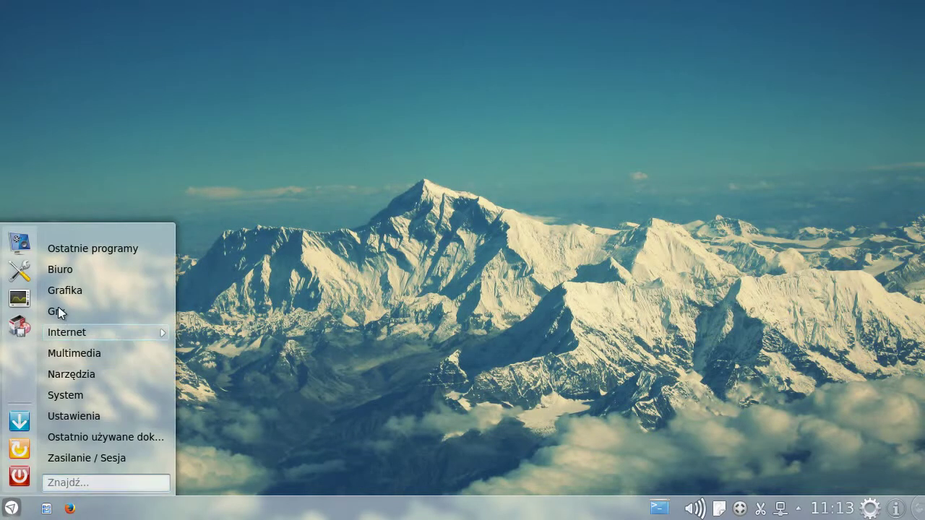
{"action": "mouse_move", "coordinate": [59, 312]}
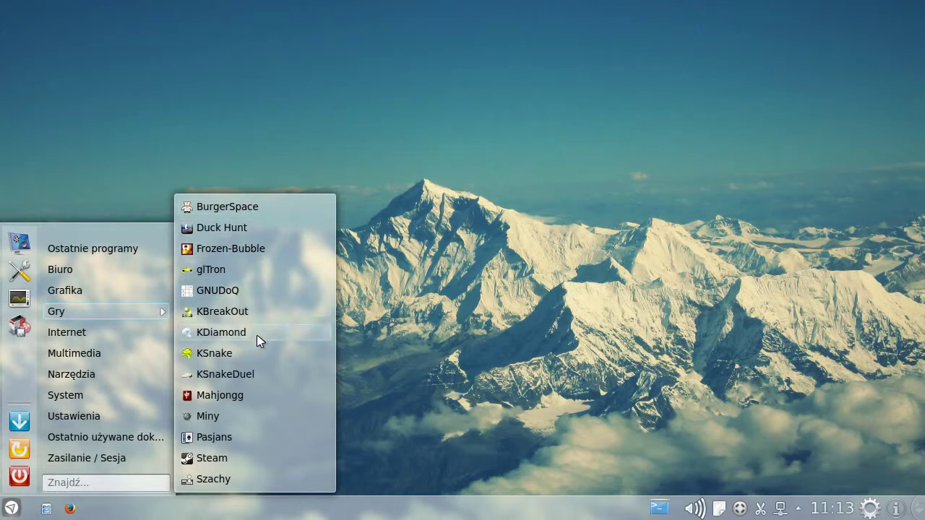
{"action": "left_click", "coordinate": [250, 455]}
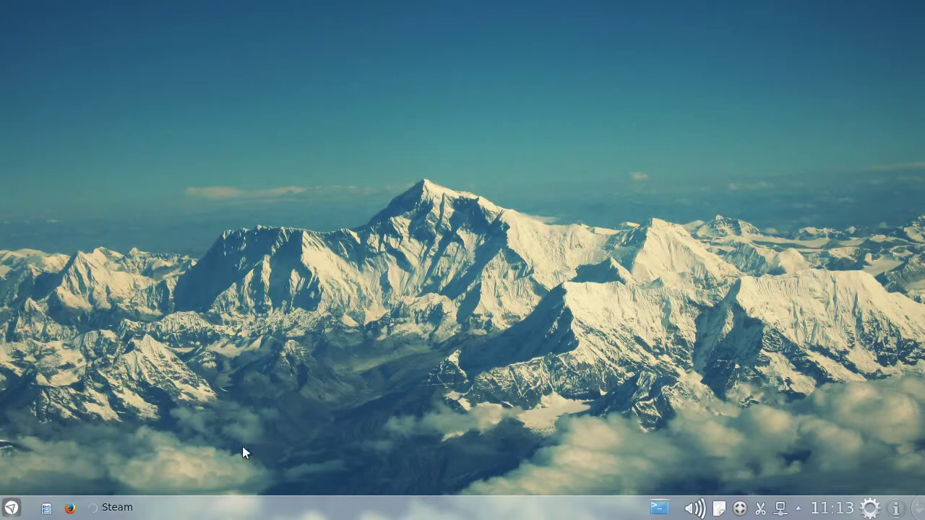
{"action": "left_click", "coordinate": [11, 508]}
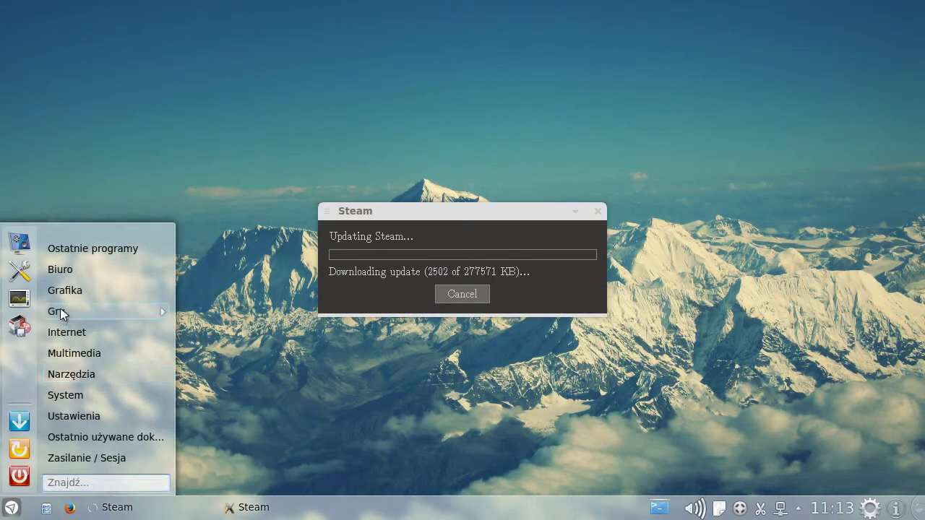
Look through the installed Internet programs and launch Skype
{"action": "mouse_move", "coordinate": [68, 334]}
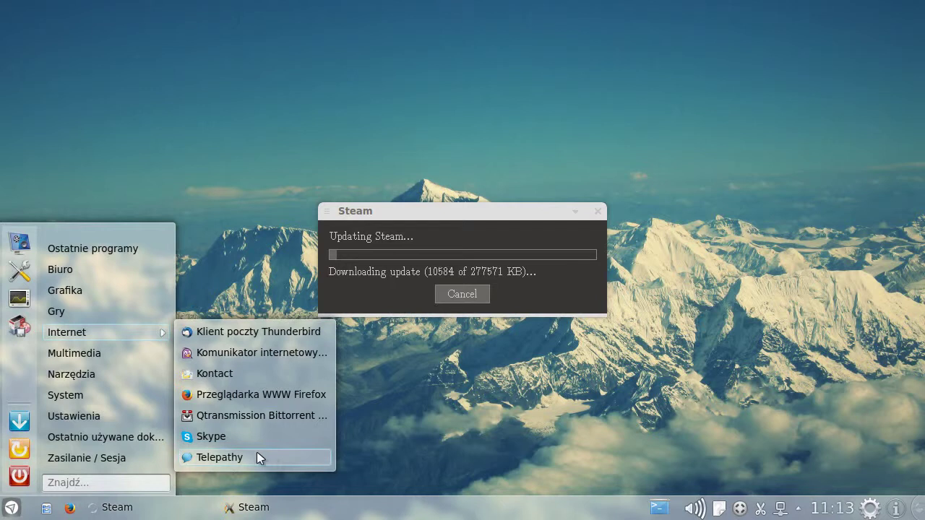
{"action": "left_click", "coordinate": [214, 438]}
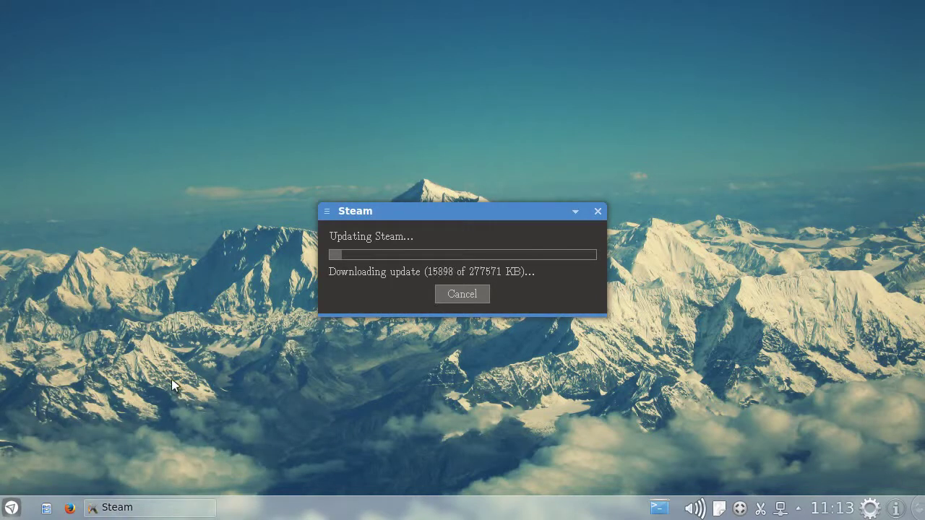
Browse the tools, multimedia and system programs in the application menu and launch the KDE system monitor
{"action": "left_click", "coordinate": [8, 508]}
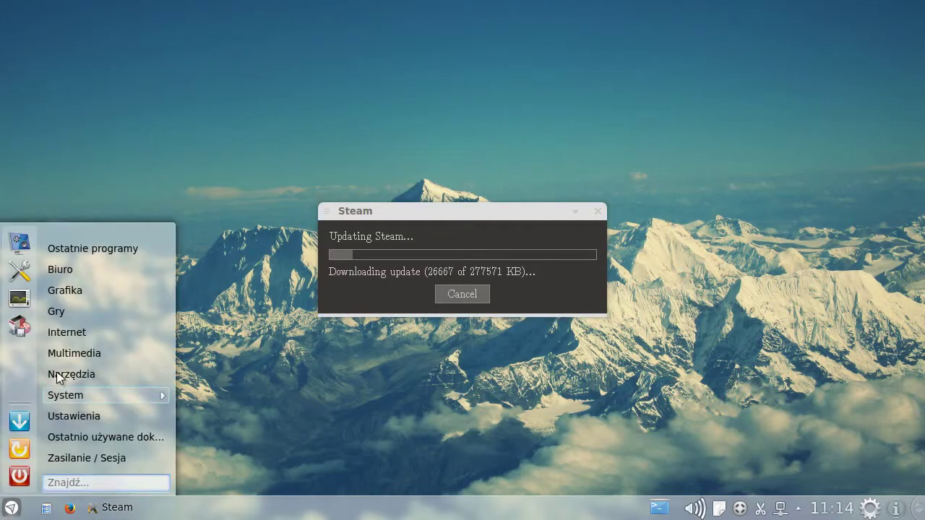
{"action": "mouse_move", "coordinate": [60, 373]}
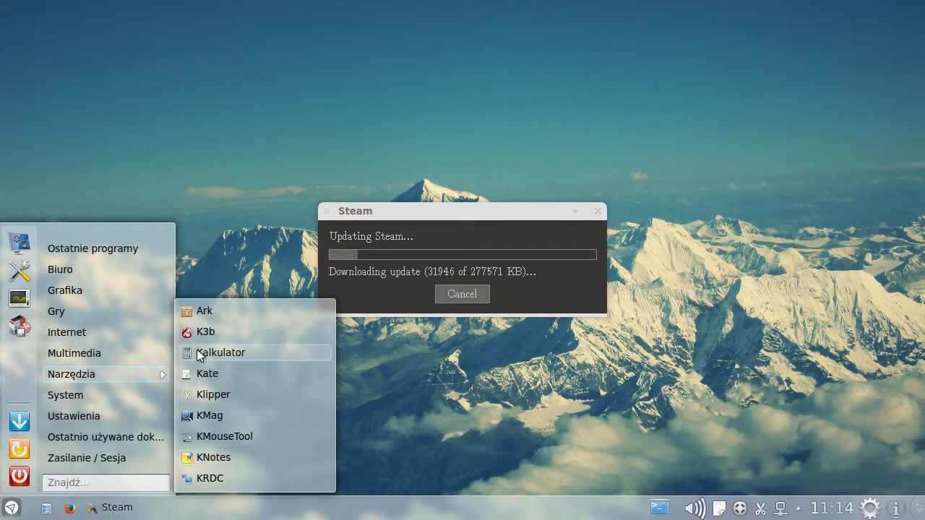
{"action": "mouse_move", "coordinate": [135, 357]}
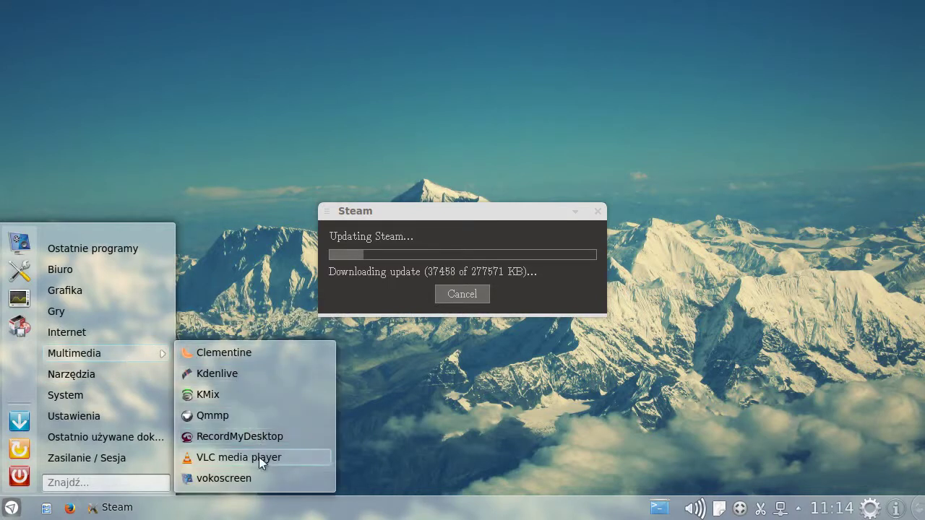
{"action": "mouse_move", "coordinate": [117, 394]}
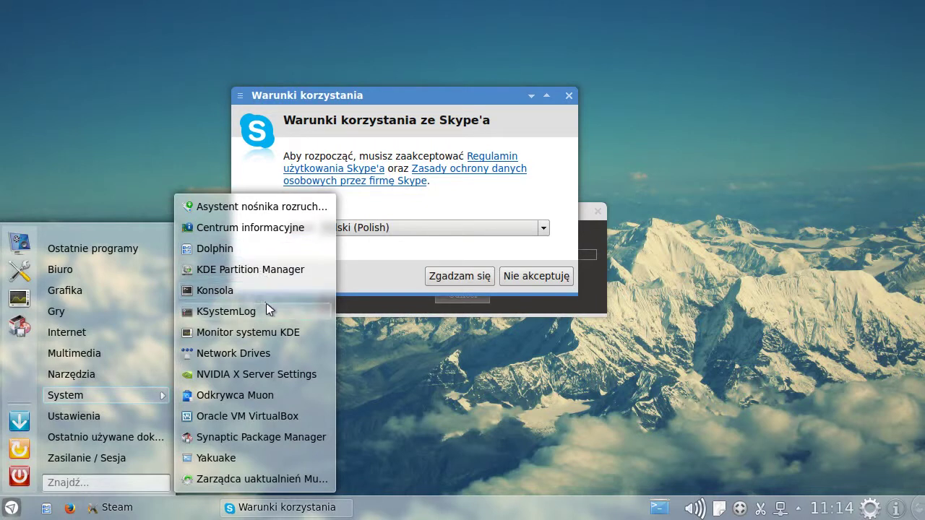
{"action": "left_click", "coordinate": [238, 333]}
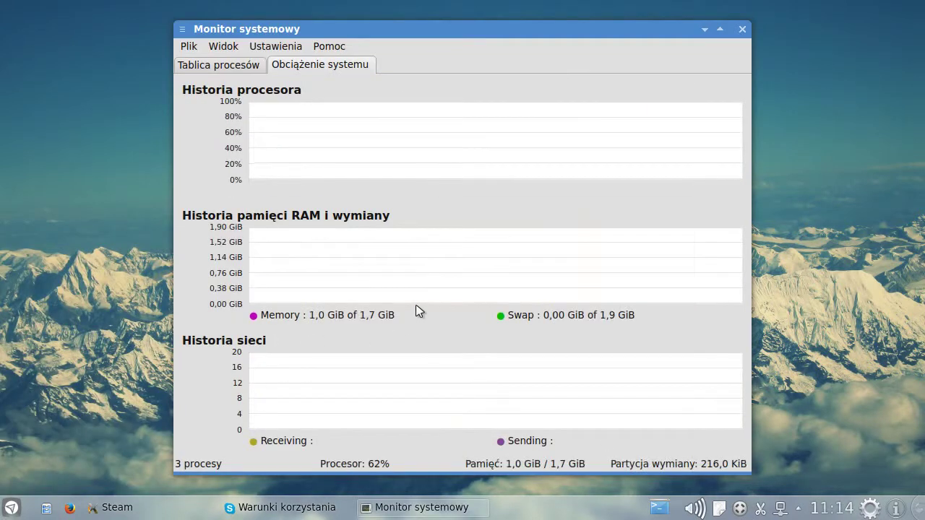
Decline Skype's terms of use and close the system monitor
{"action": "left_click", "coordinate": [278, 508]}
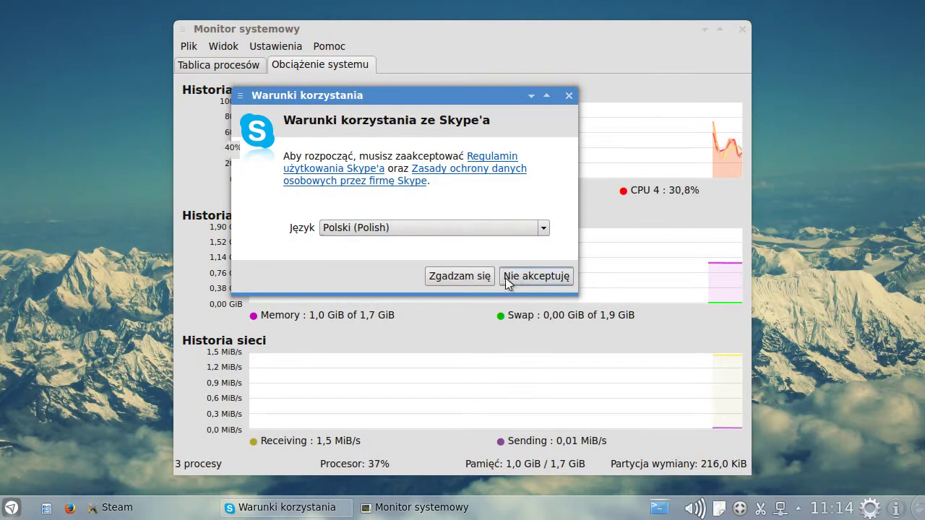
{"action": "left_click", "coordinate": [527, 278]}
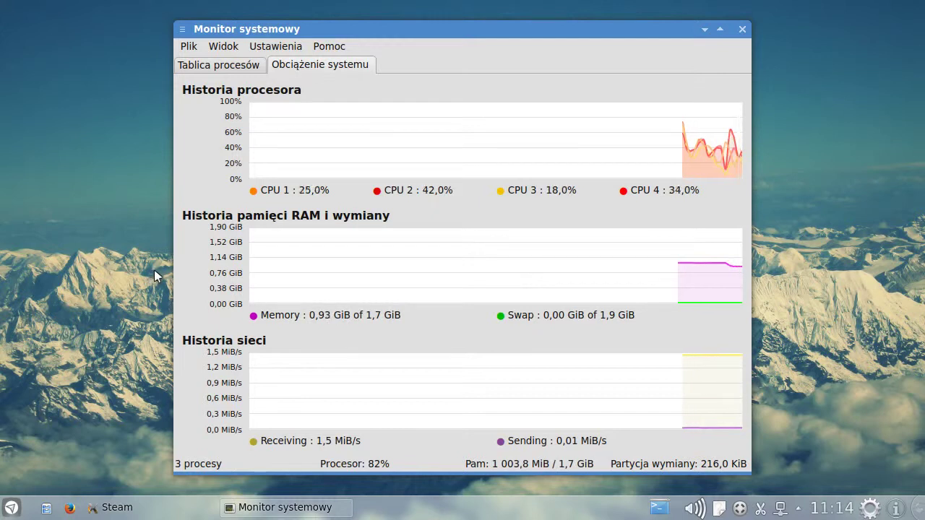
{"action": "left_click", "coordinate": [743, 29]}
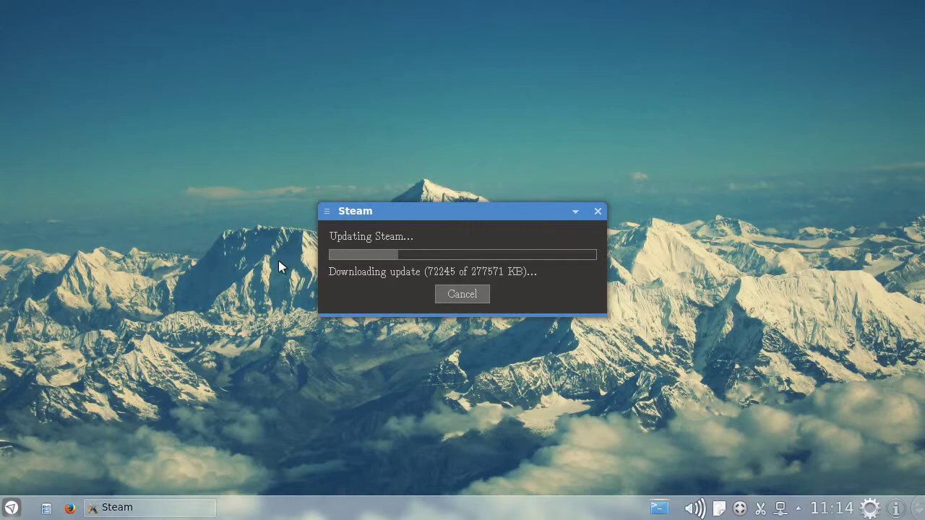
Move the Steam update window away from the middle of the desktop and browse the settings programs in the application menu
{"action": "left_click_drag", "start_coordinate": [400, 213], "coordinate": [660, 340]}
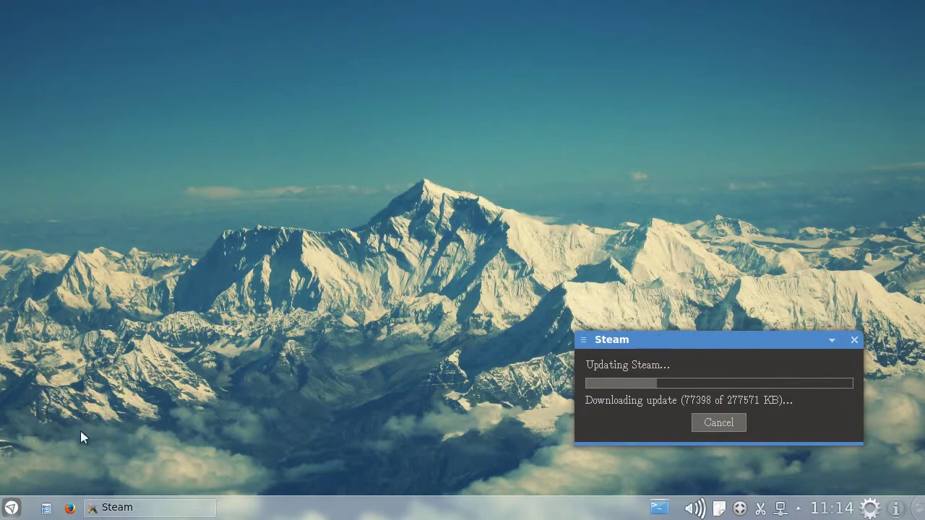
{"action": "left_click", "coordinate": [13, 506]}
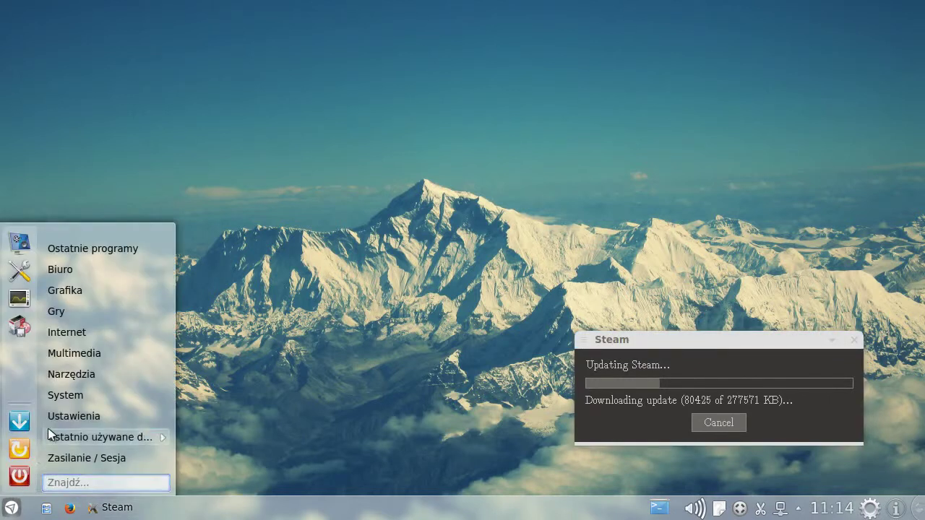
{"action": "mouse_move", "coordinate": [53, 416]}
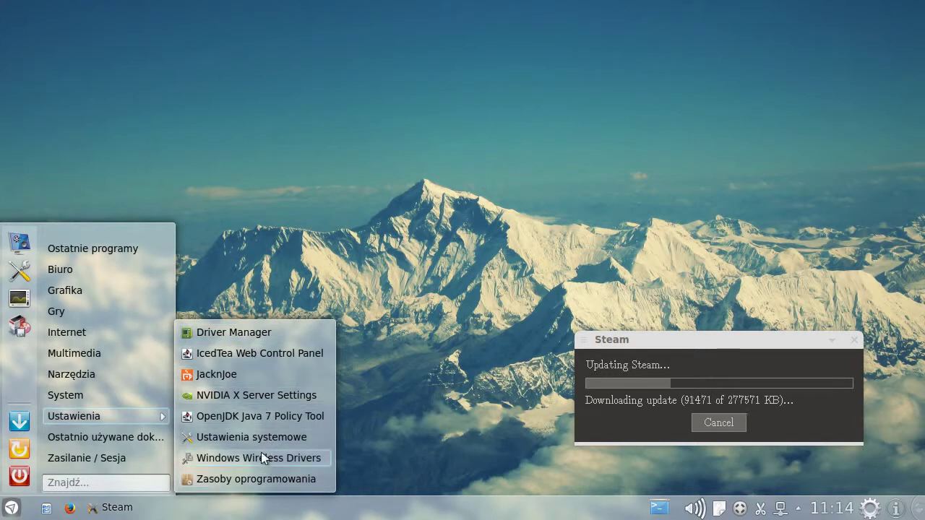
{"action": "left_click", "coordinate": [226, 374]}
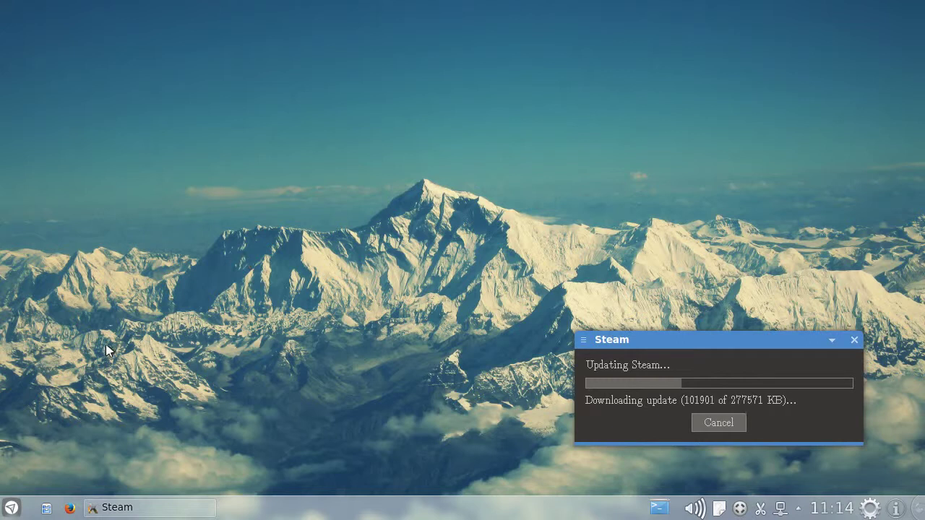
View the desktop's context options, dismiss them and check the panel clock
{"action": "right_click", "coordinate": [80, 146]}
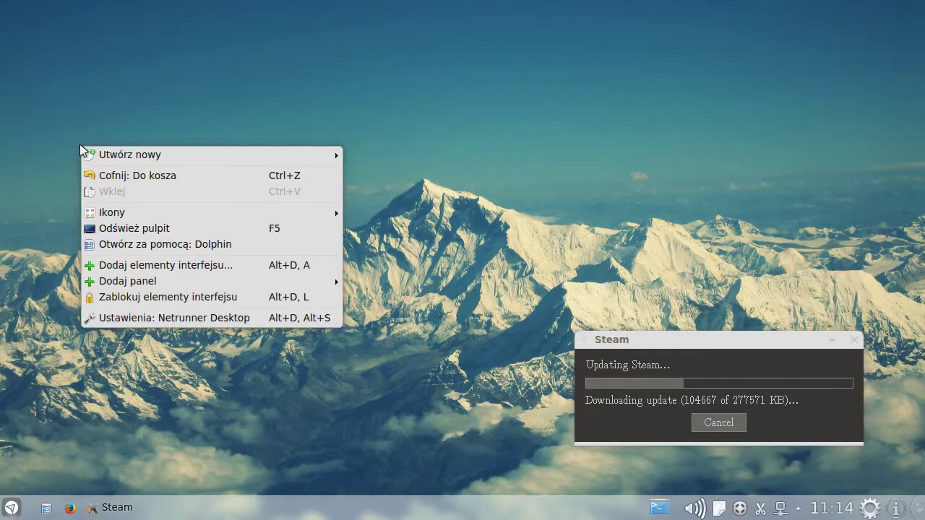
{"action": "left_click", "coordinate": [131, 353]}
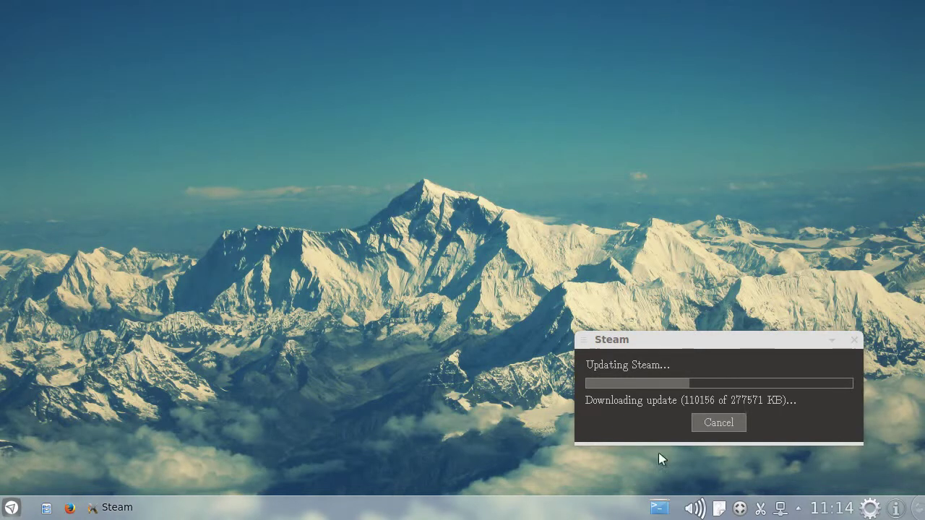
{"action": "left_click", "coordinate": [844, 510]}
{"action": "left_click", "coordinate": [844, 510]}
Launch Firefox, minimize its window and restore it to show the Jack'n'Joe home page
{"action": "left_click", "coordinate": [70, 508]}
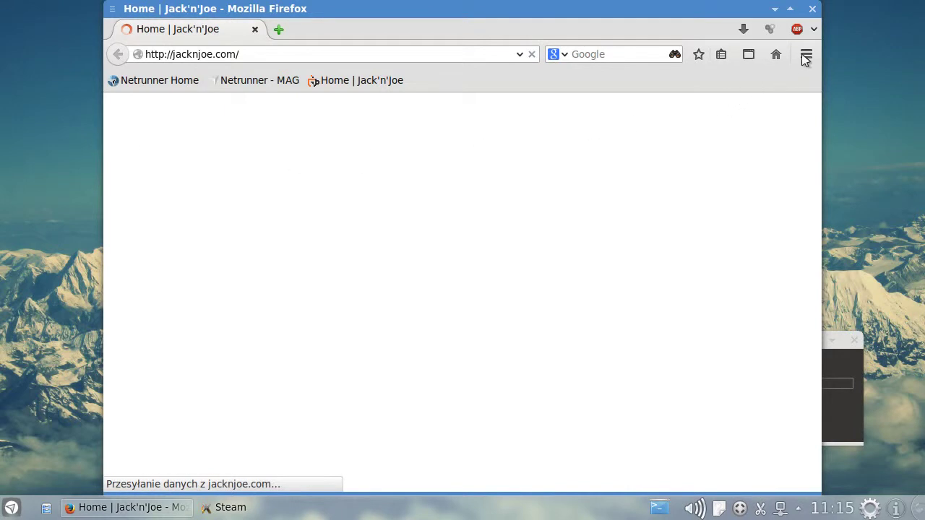
{"action": "left_click", "coordinate": [171, 507]}
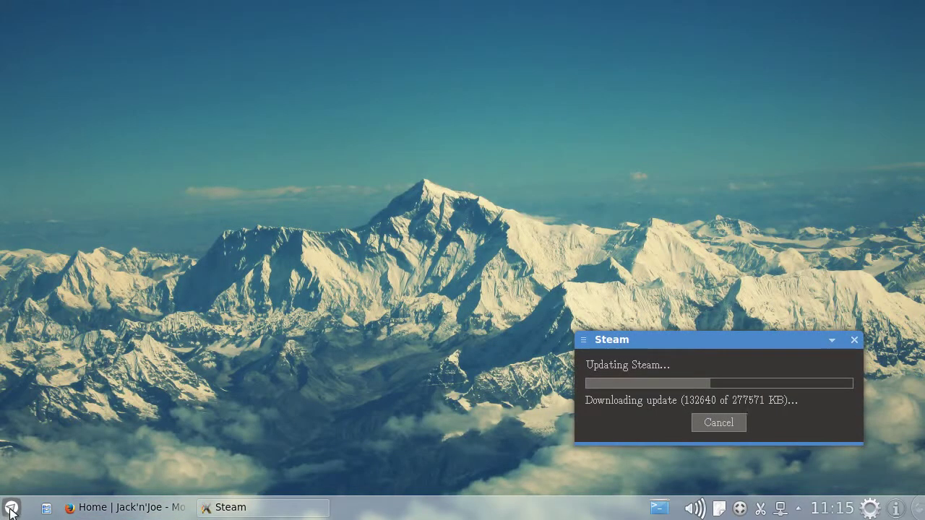
{"action": "left_click", "coordinate": [10, 510]}
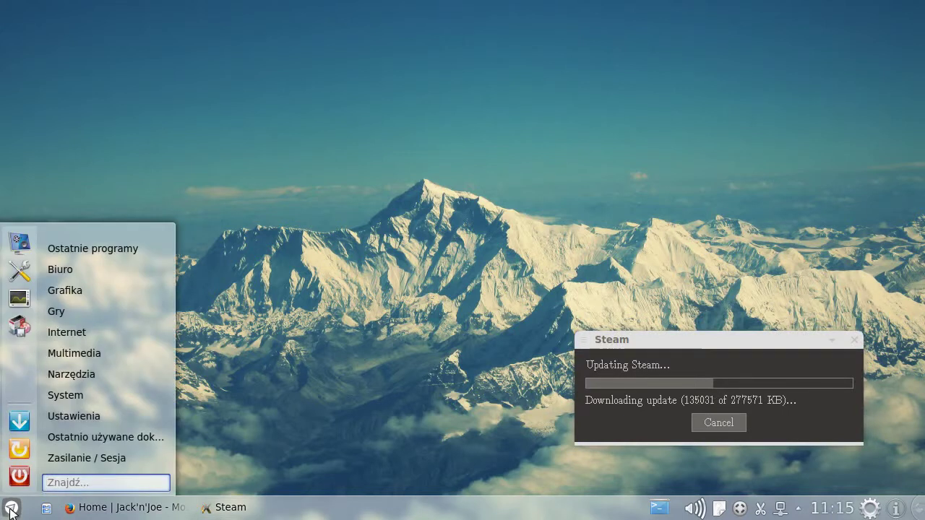
{"action": "left_click", "coordinate": [11, 510]}
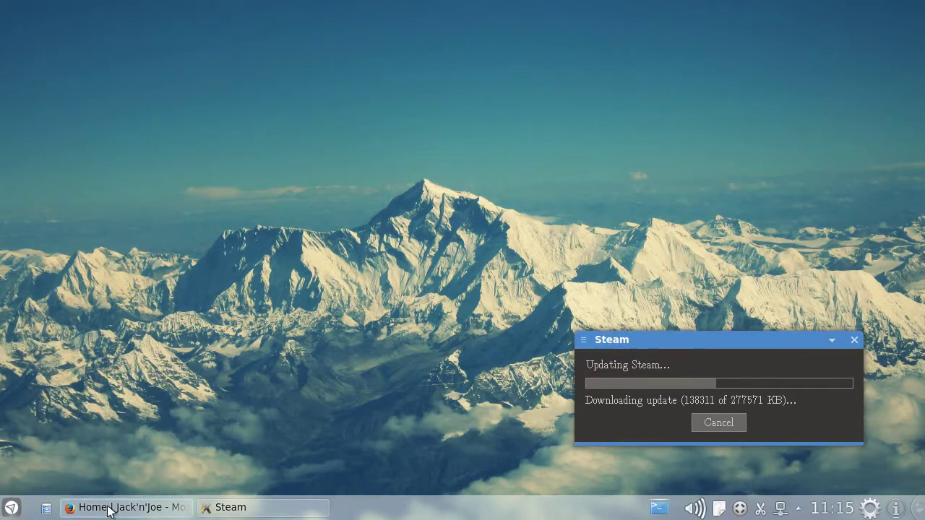
{"action": "left_click", "coordinate": [109, 506]}
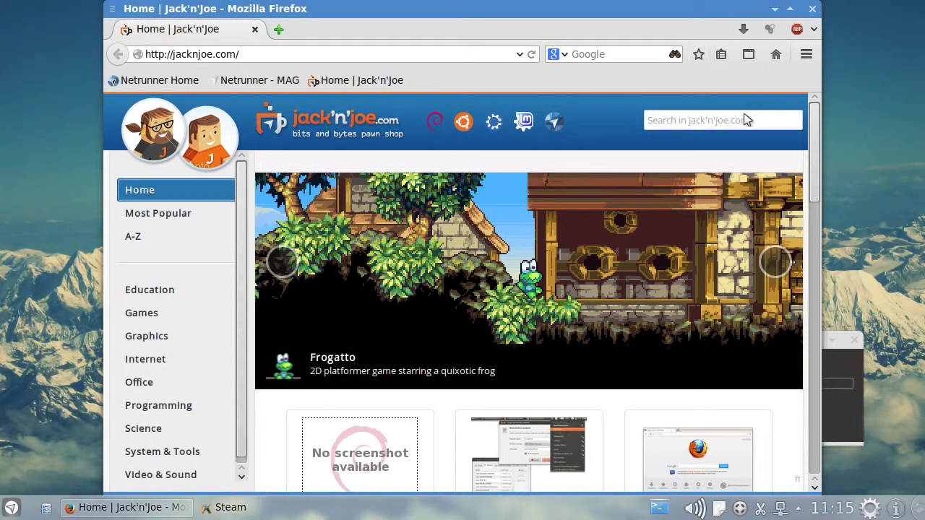
Look through Firefox's main options and its web developer tools and close the browser
{"action": "left_click", "coordinate": [806, 55]}
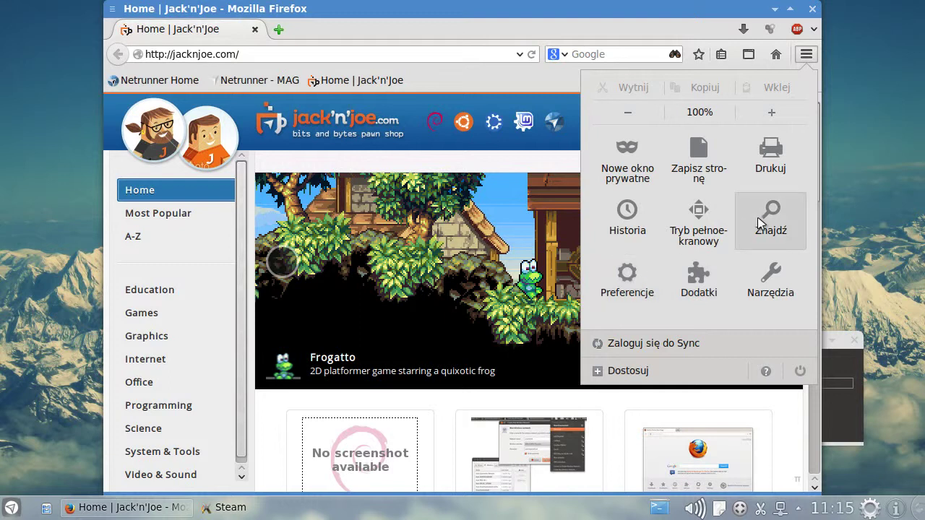
{"action": "left_click", "coordinate": [774, 275]}
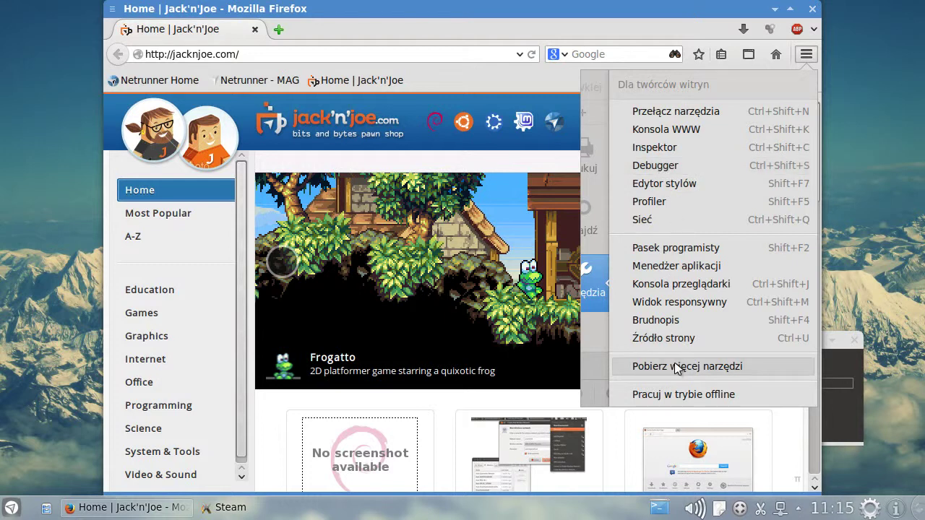
{"action": "left_click", "coordinate": [848, 95]}
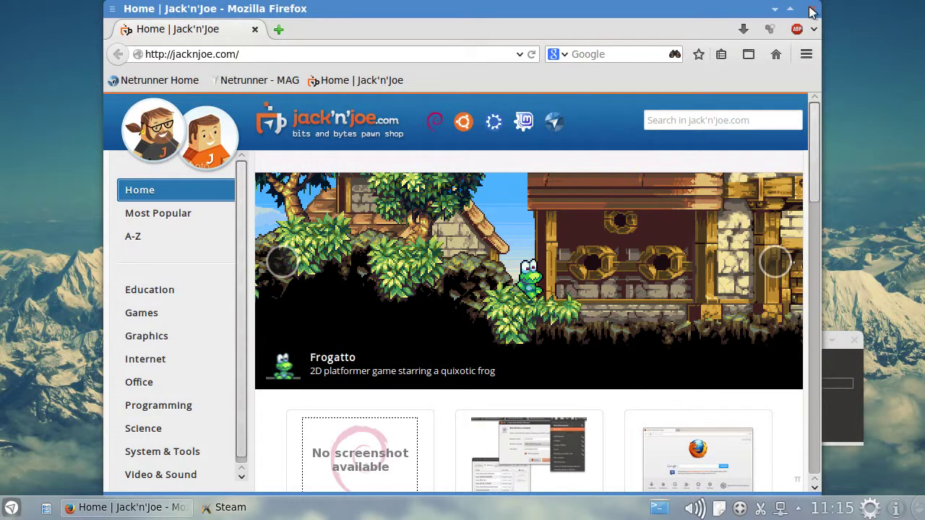
{"action": "left_click", "coordinate": [810, 9]}
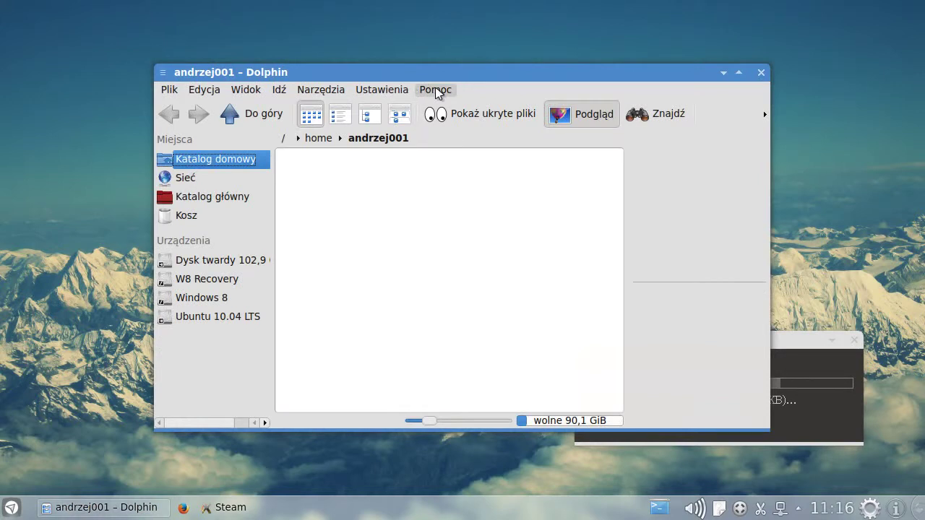
Reposition the Dolphin window, look over the home folder and Dolphin's help options, and close the file manager
{"action": "left_click_drag", "start_coordinate": [442, 72], "coordinate": [350, 42]}
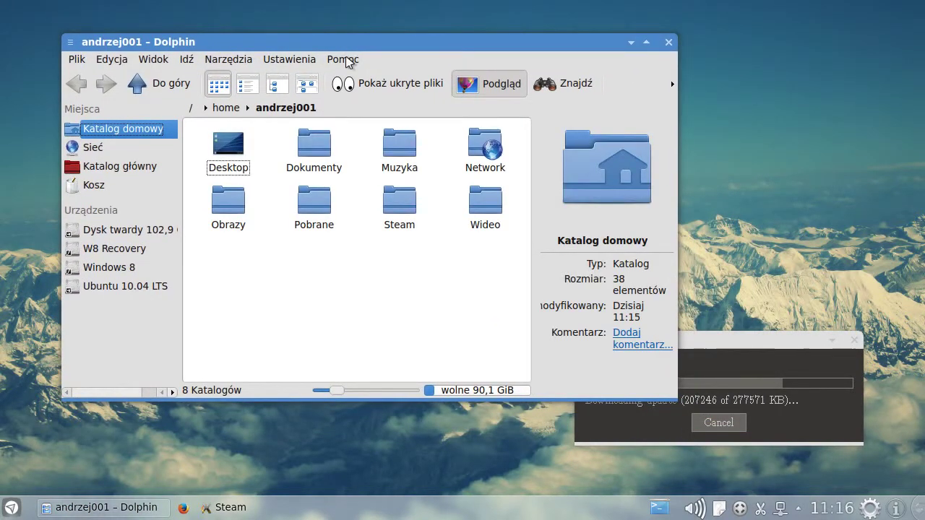
{"action": "left_click", "coordinate": [346, 61]}
{"action": "left_click", "coordinate": [391, 171]}
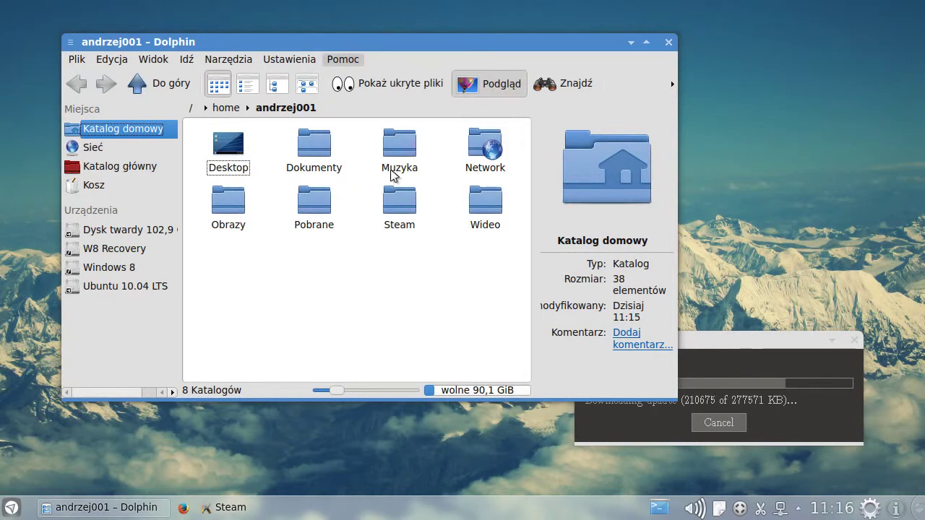
{"action": "left_click", "coordinate": [576, 375]}
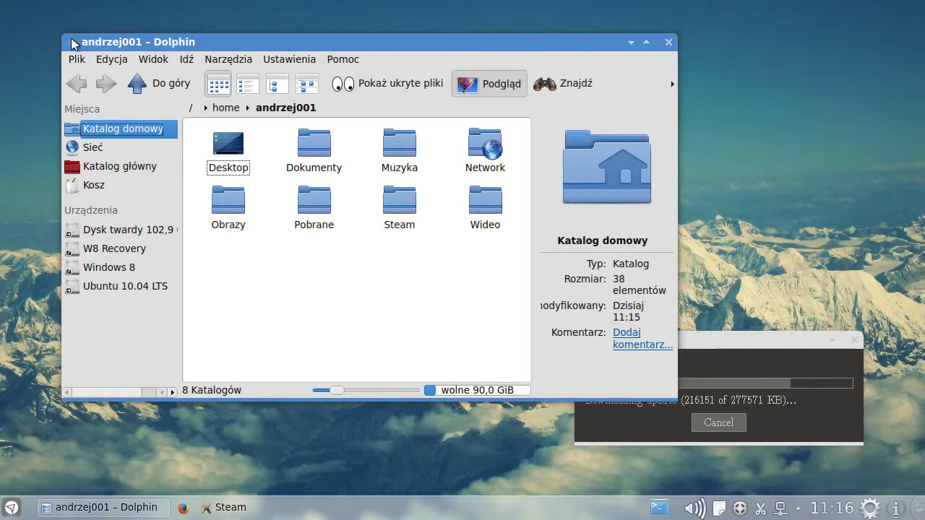
{"action": "left_click", "coordinate": [667, 42]}
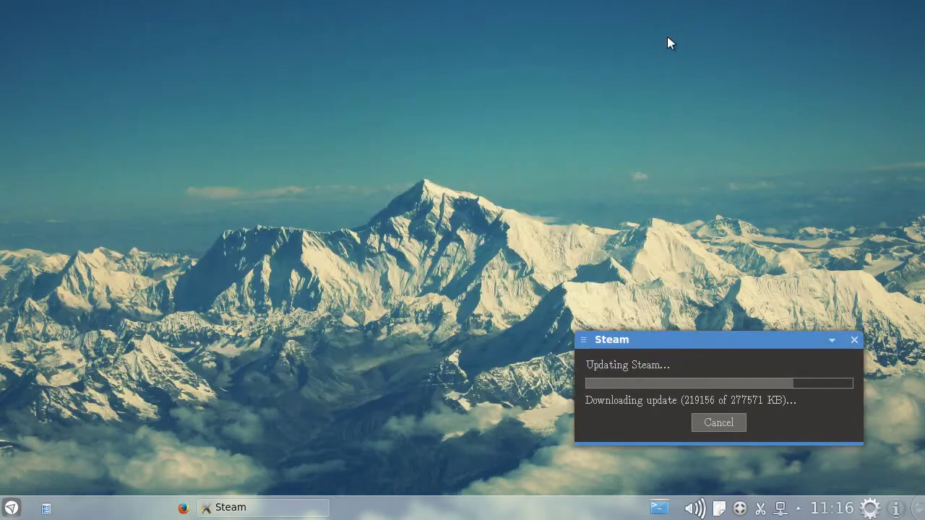
Open the desktop effects configuration under workspace behavior in System Settings and request the list of all effects
{"action": "left_click", "coordinate": [11, 508]}
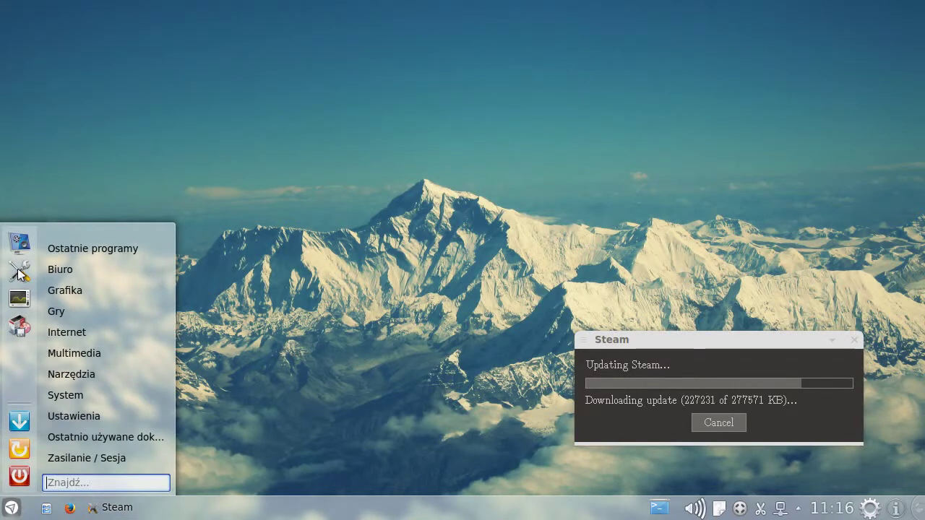
{"action": "key", "text": "Escape"}
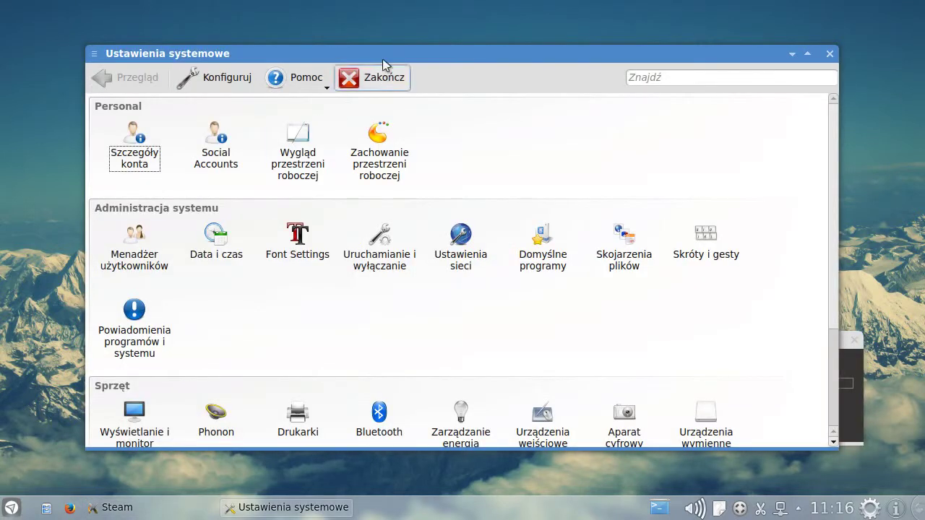
{"action": "left_click_drag", "start_coordinate": [382, 56], "coordinate": [323, 71]}
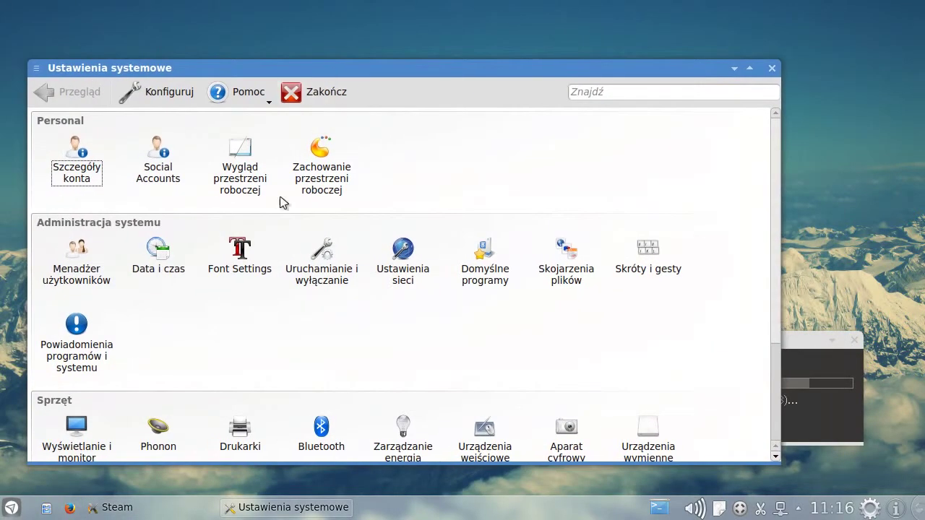
{"action": "left_click", "coordinate": [313, 174]}
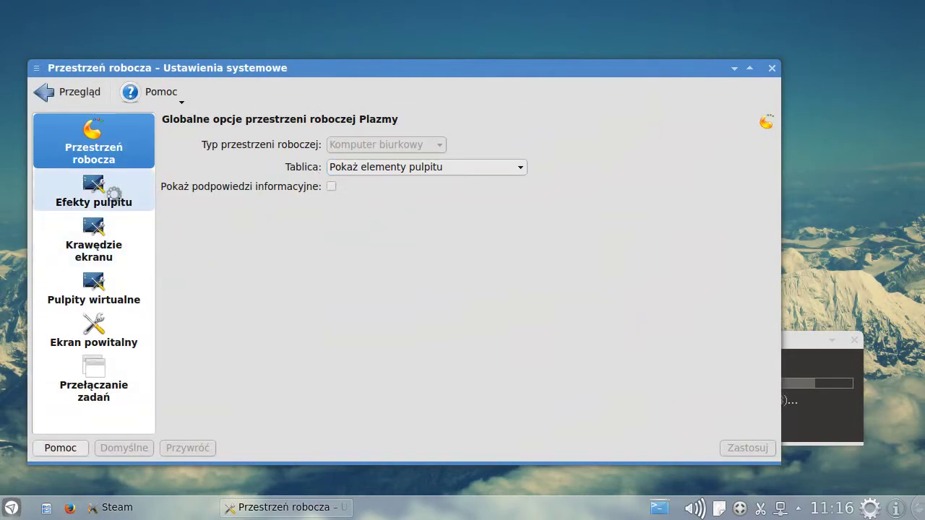
{"action": "left_click", "coordinate": [108, 190]}
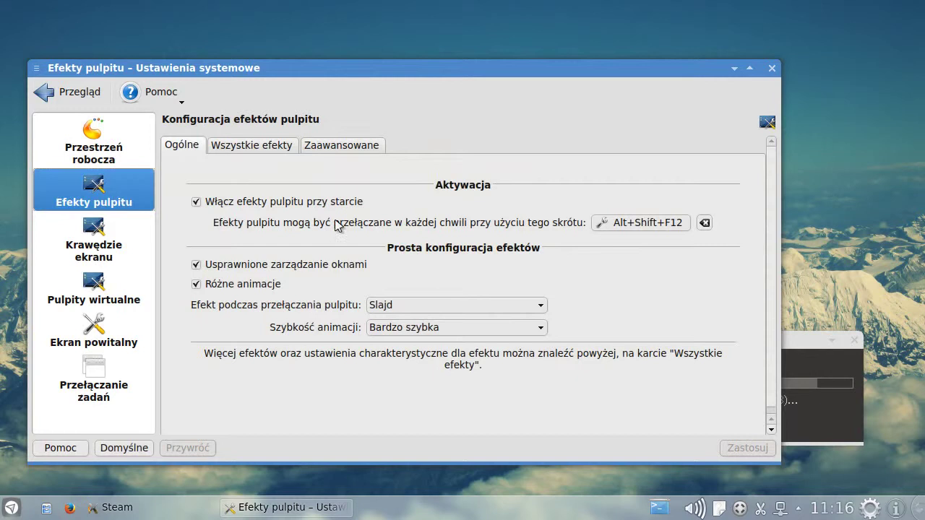
{"action": "left_click", "coordinate": [250, 148]}
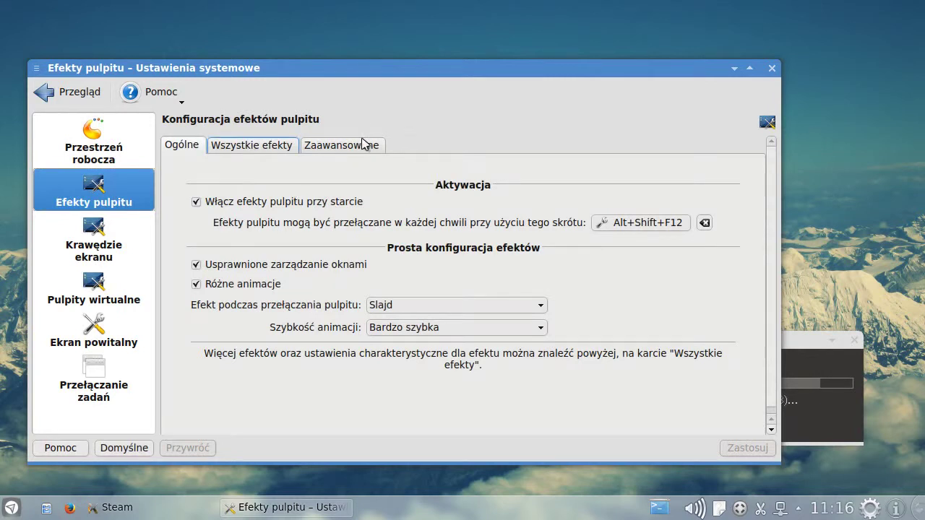
Look over the advanced desktop effects options and the actions available for the bottom-right screen edge
{"action": "left_click", "coordinate": [364, 145]}
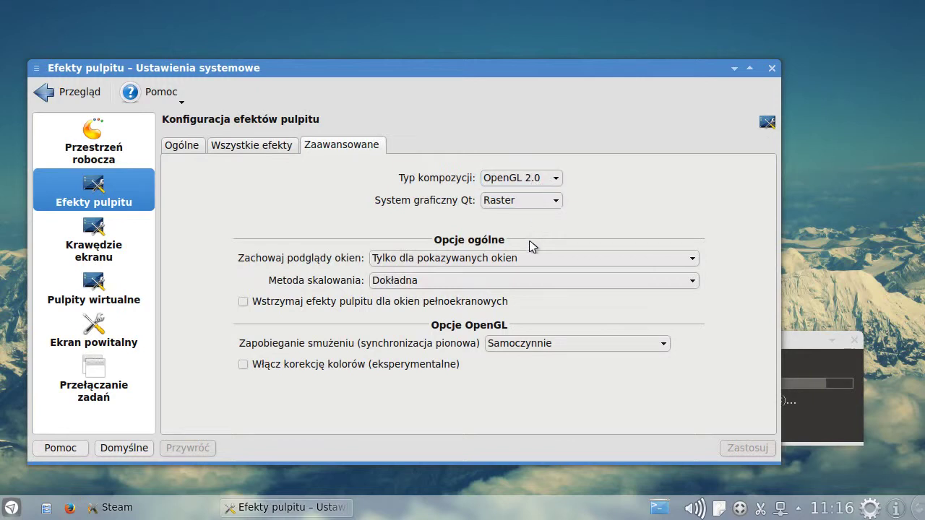
{"action": "left_click", "coordinate": [95, 241]}
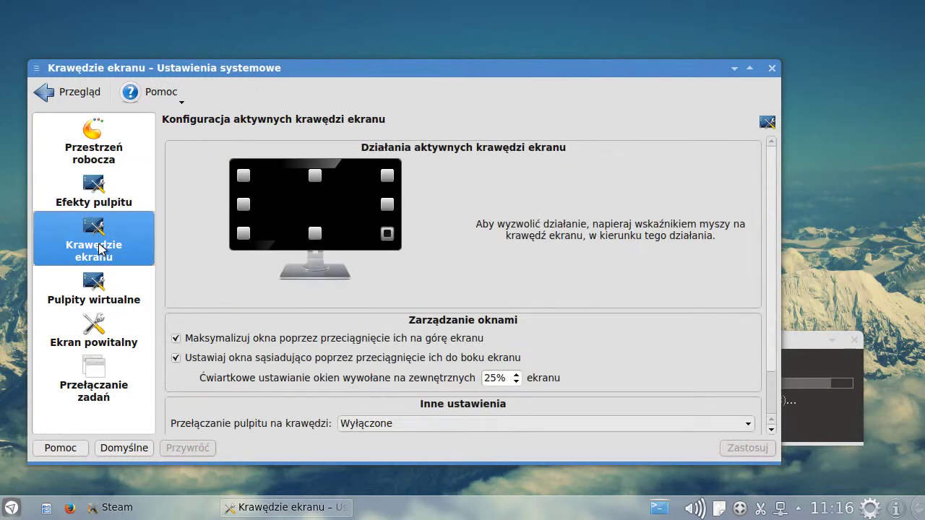
{"action": "left_click", "coordinate": [389, 236]}
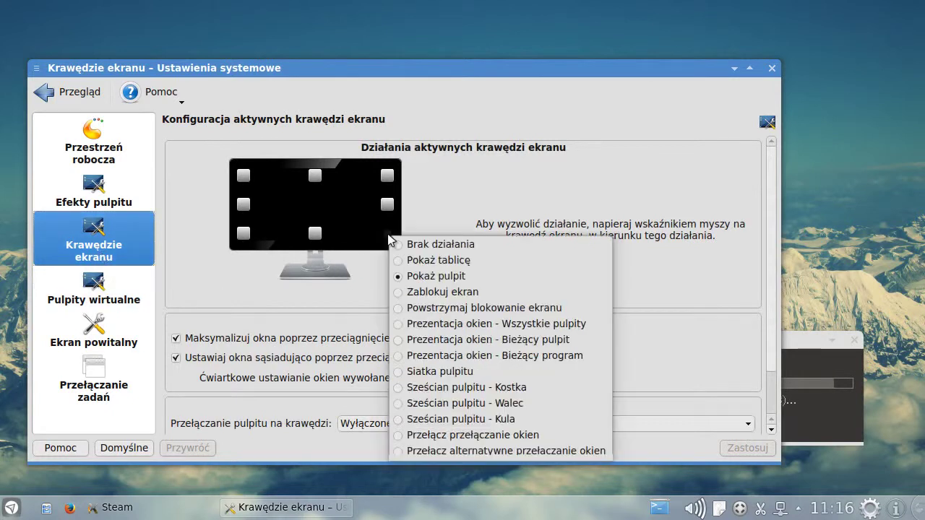
{"action": "left_click", "coordinate": [413, 261]}
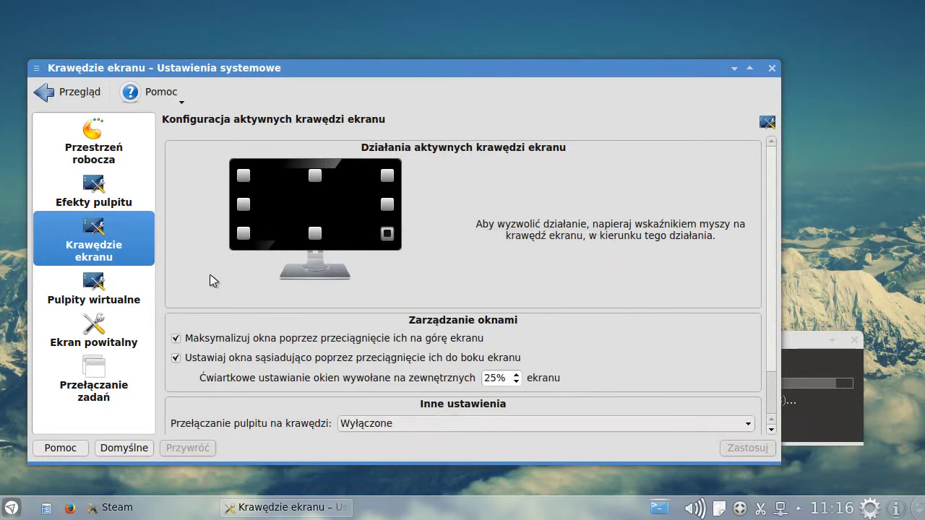
Look through the virtual desktops, splash screen and task switching settings and return to the System Settings overview
{"action": "left_click", "coordinate": [103, 285]}
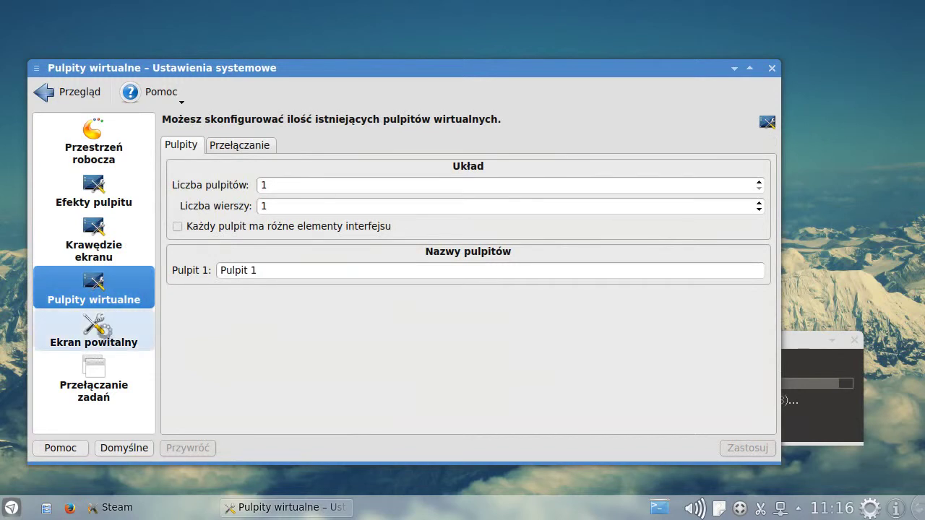
{"action": "left_click", "coordinate": [105, 333]}
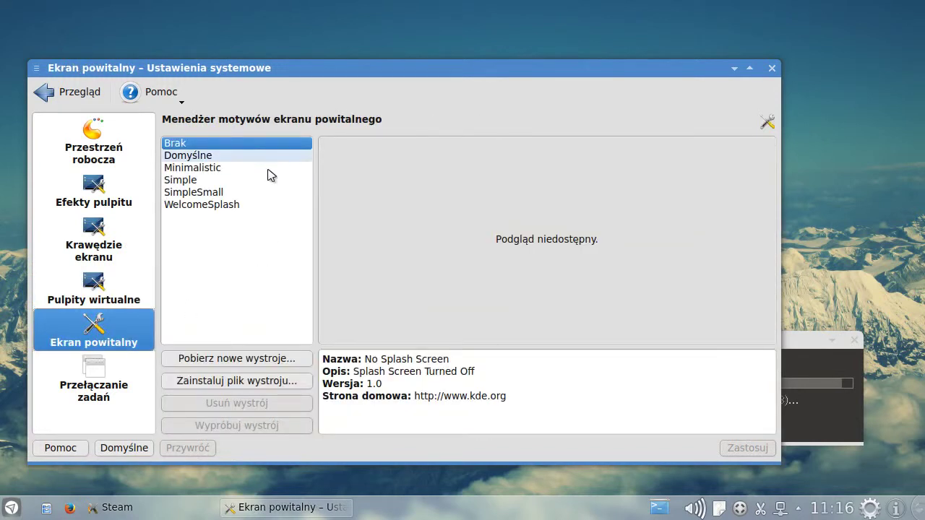
{"action": "left_click", "coordinate": [112, 375]}
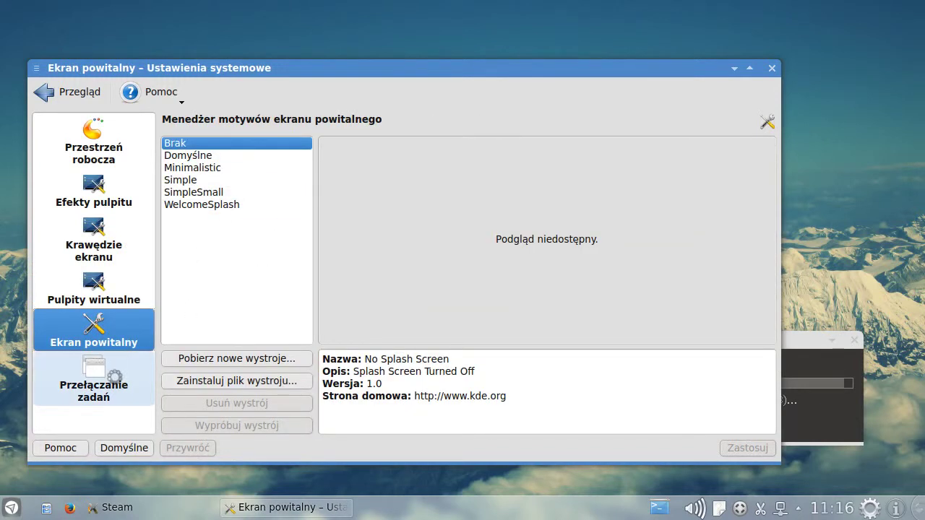
{"action": "left_click", "coordinate": [78, 100]}
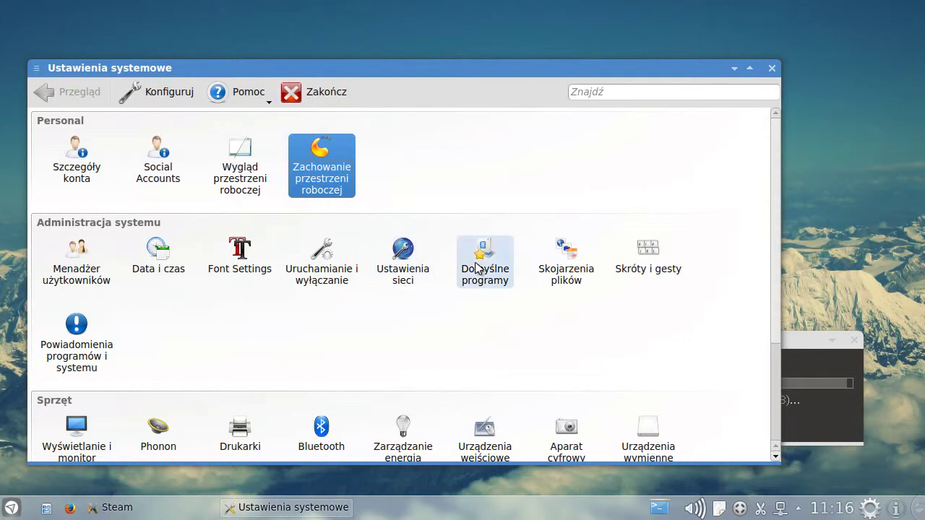
View the SSL certificates among the other advanced settings, check on the Steam update window and return to the overview
{"action": "scroll", "coordinate": [480, 260], "scroll_direction": "down", "scroll_amount": 2}
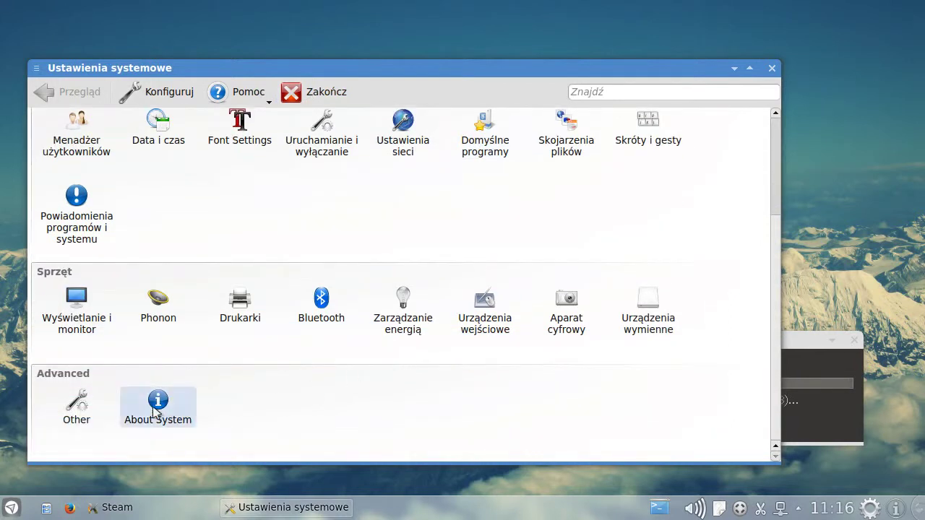
{"action": "left_click", "coordinate": [77, 407]}
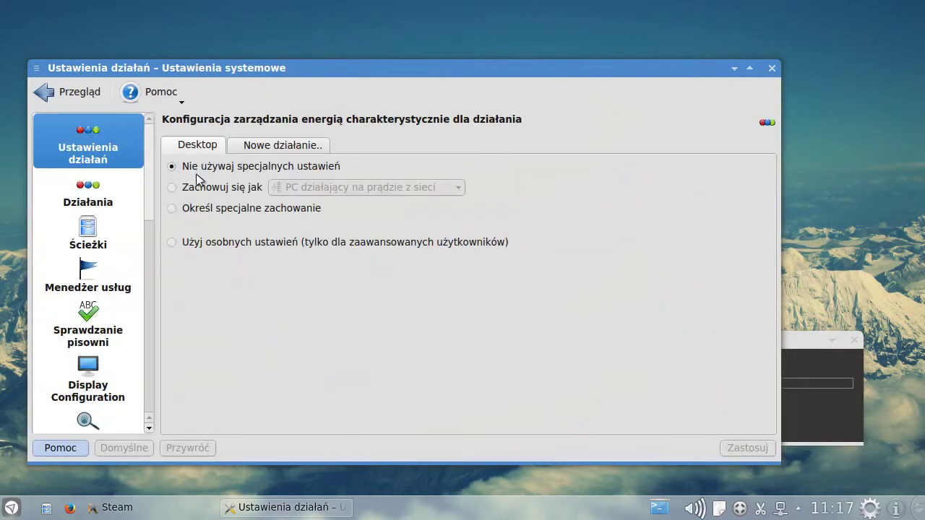
{"action": "scroll", "coordinate": [73, 259], "scroll_direction": "down", "scroll_amount": 5}
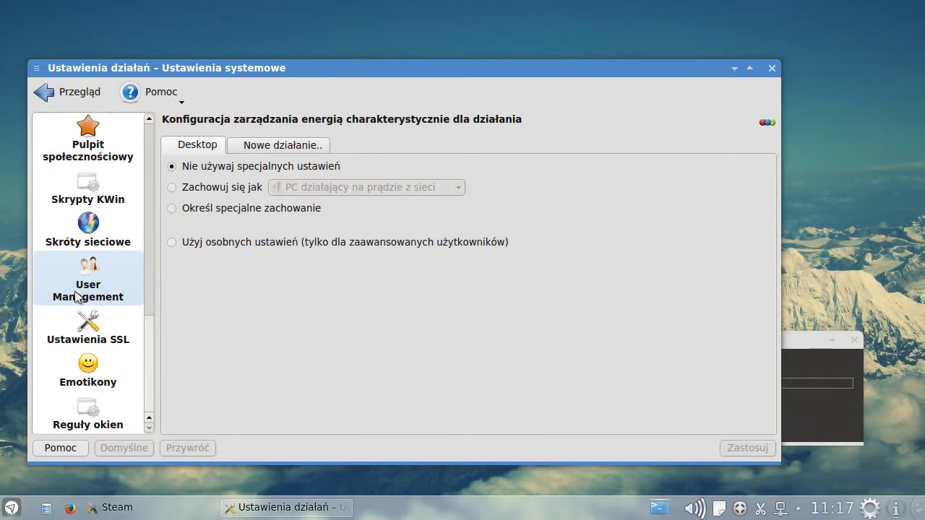
{"action": "left_click", "coordinate": [92, 343]}
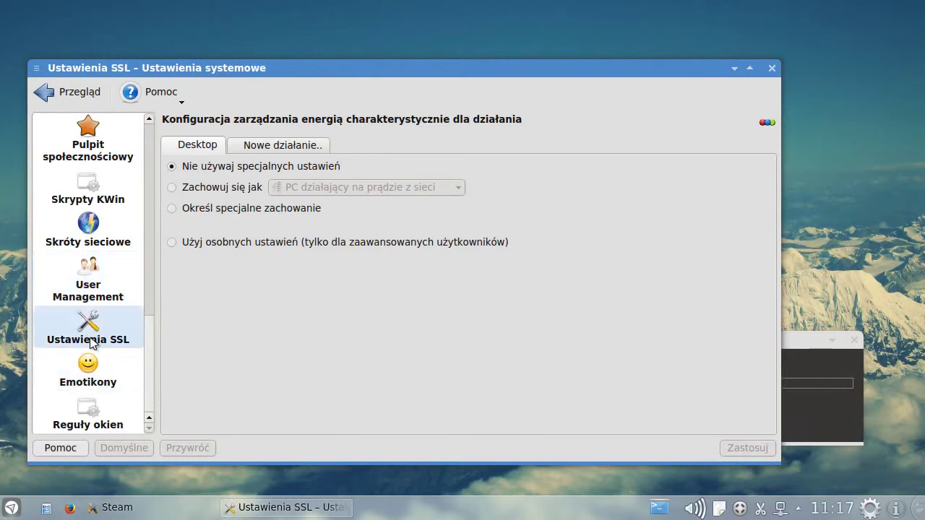
{"action": "left_click", "coordinate": [188, 507]}
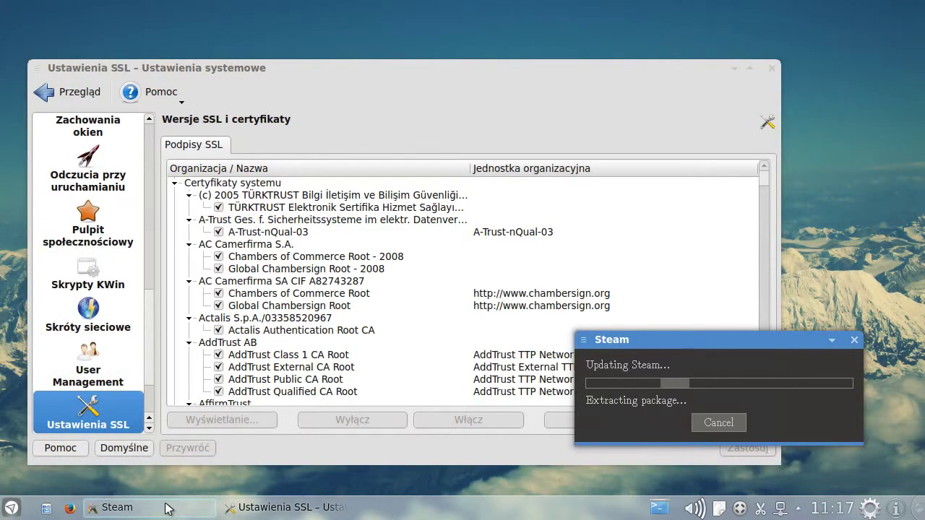
{"action": "left_click", "coordinate": [225, 508]}
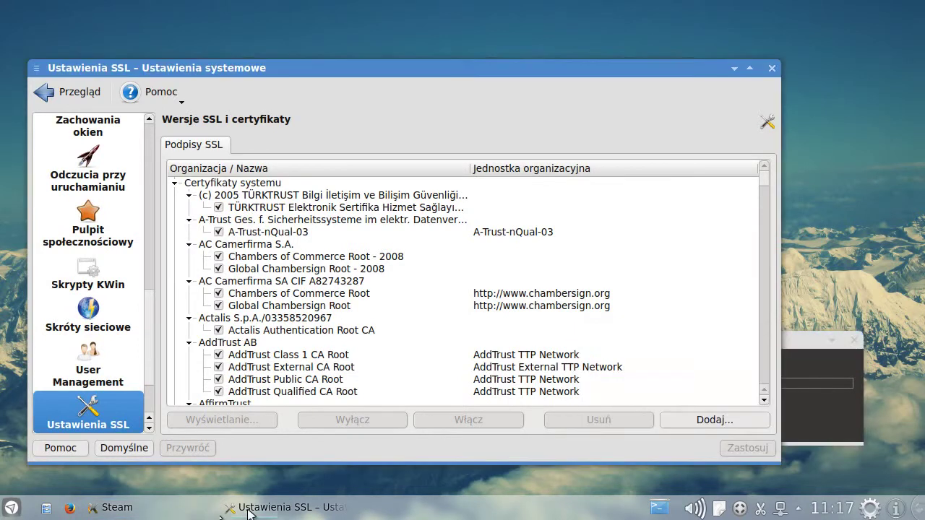
{"action": "left_click", "coordinate": [76, 92]}
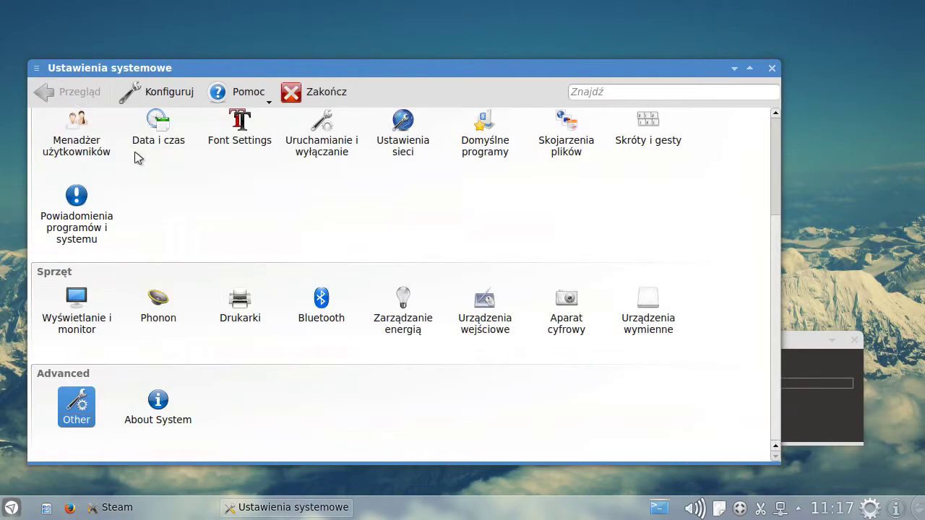
View the About System information and return to the settings overview
{"action": "left_click", "coordinate": [180, 406]}
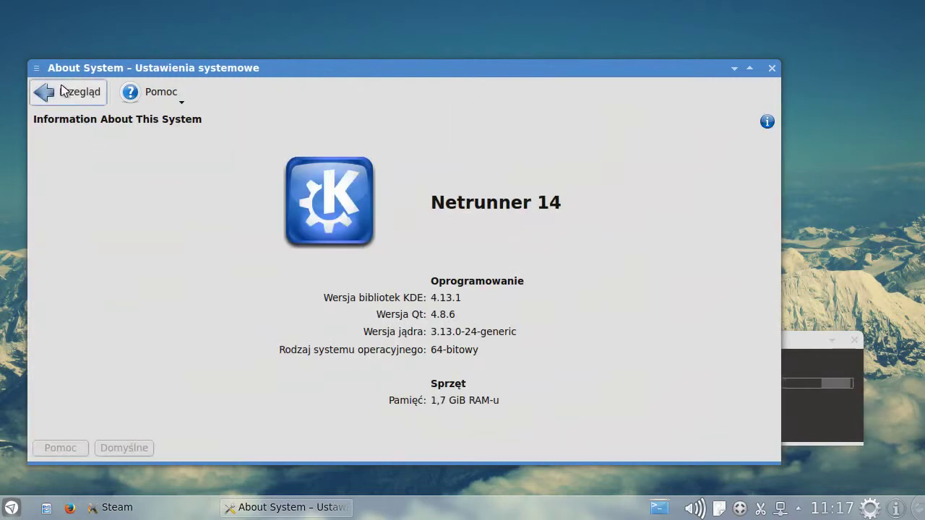
{"action": "left_click", "coordinate": [67, 92]}
{"action": "scroll", "coordinate": [318, 239], "scroll_direction": "up", "scroll_amount": 3}
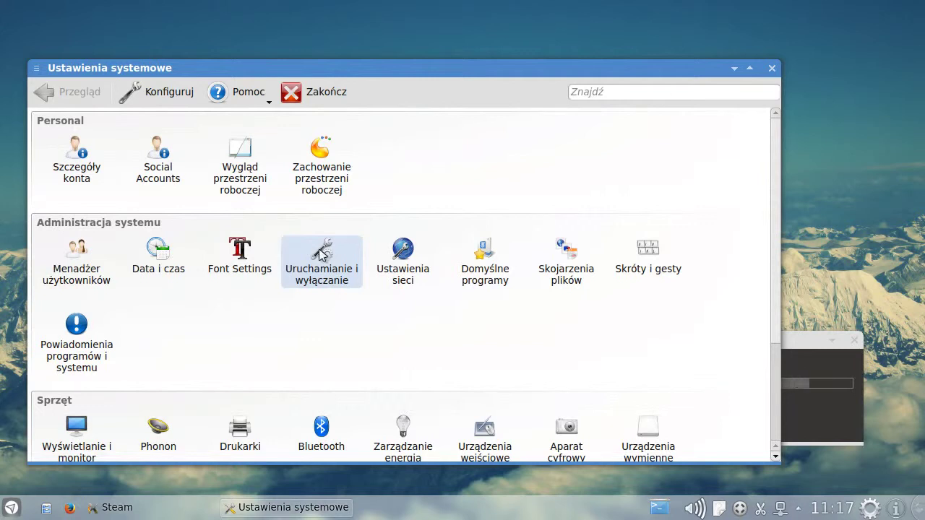
Review the autostart, LightDM login screen and session management settings while moving the System Settings and Steam windows apart, and return to the overview
{"action": "left_click", "coordinate": [320, 252]}
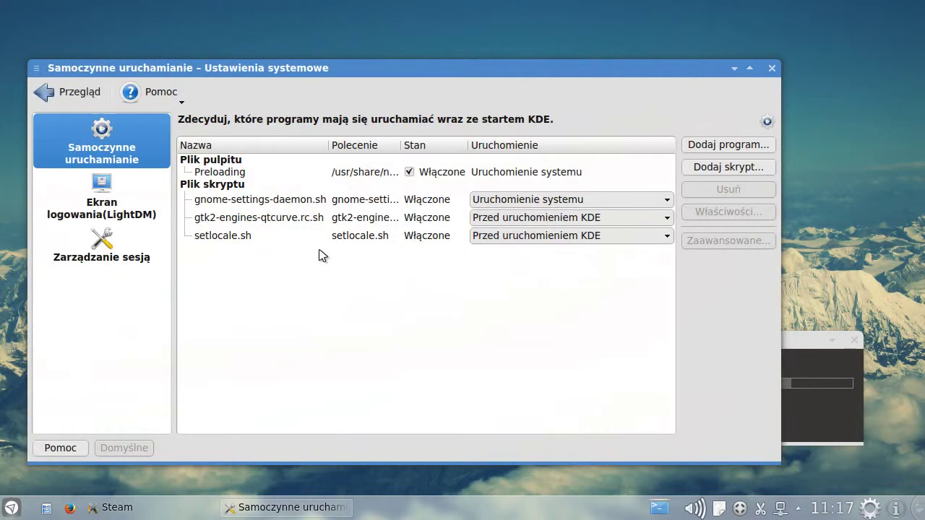
{"action": "left_click", "coordinate": [102, 208]}
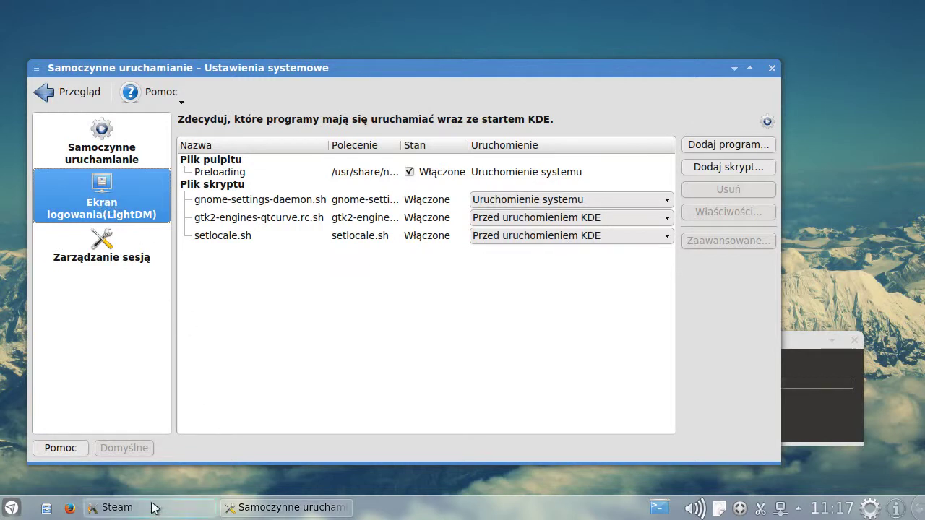
{"action": "left_click_drag", "start_coordinate": [351, 70], "coordinate": [337, 23]}
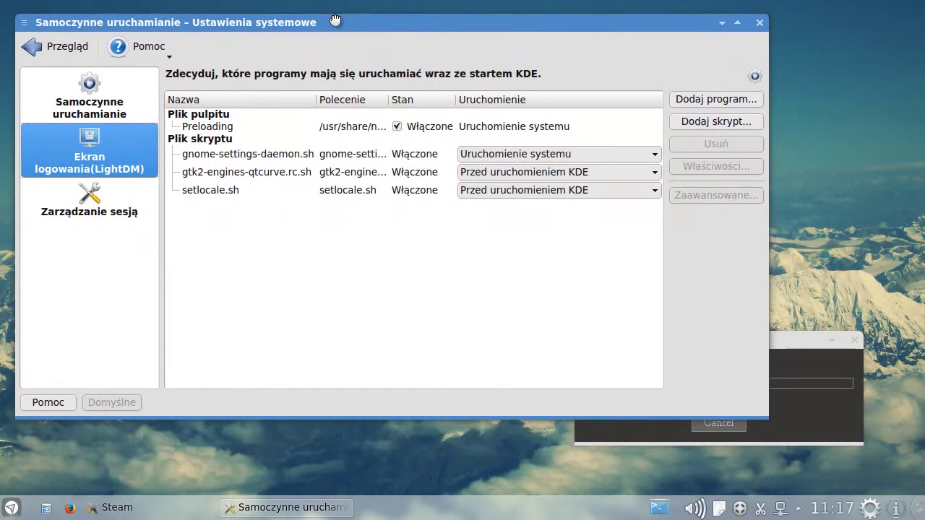
{"action": "left_click_drag", "start_coordinate": [781, 339], "coordinate": [822, 392]}
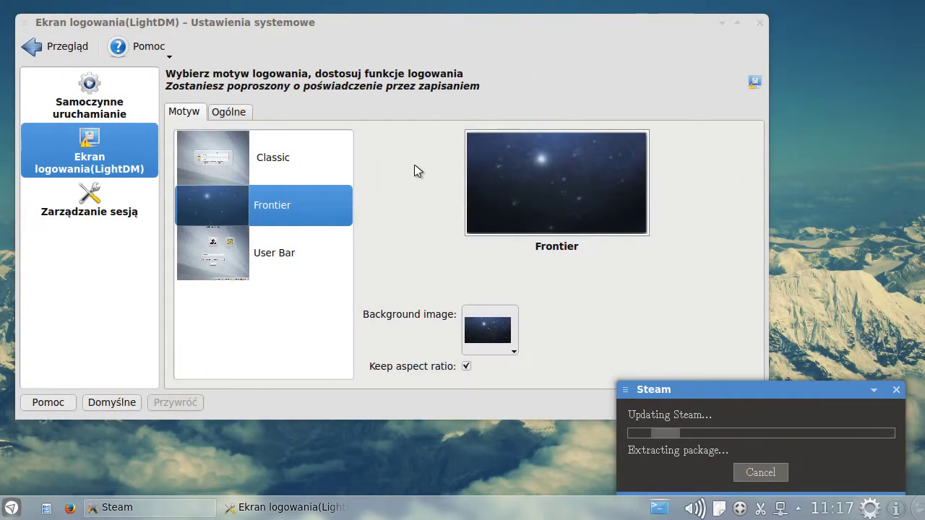
{"action": "left_click", "coordinate": [90, 203]}
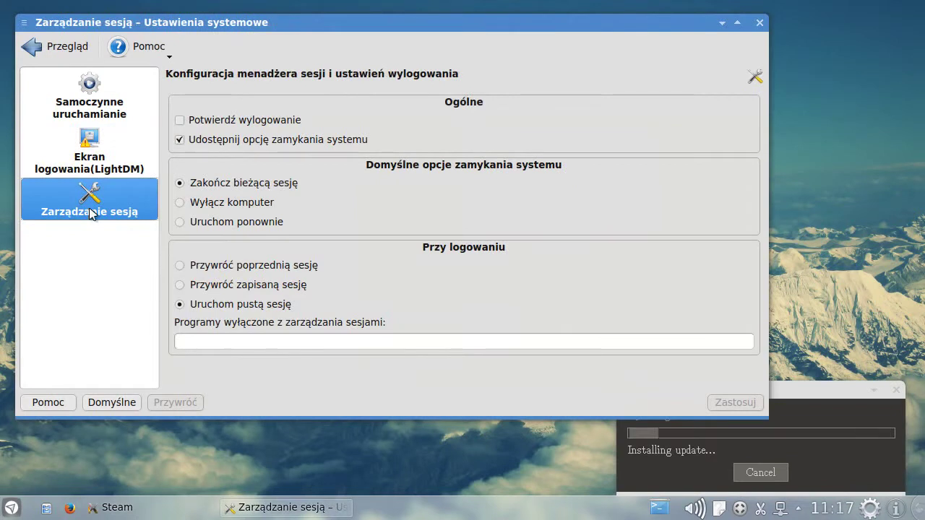
{"action": "left_click", "coordinate": [55, 46]}
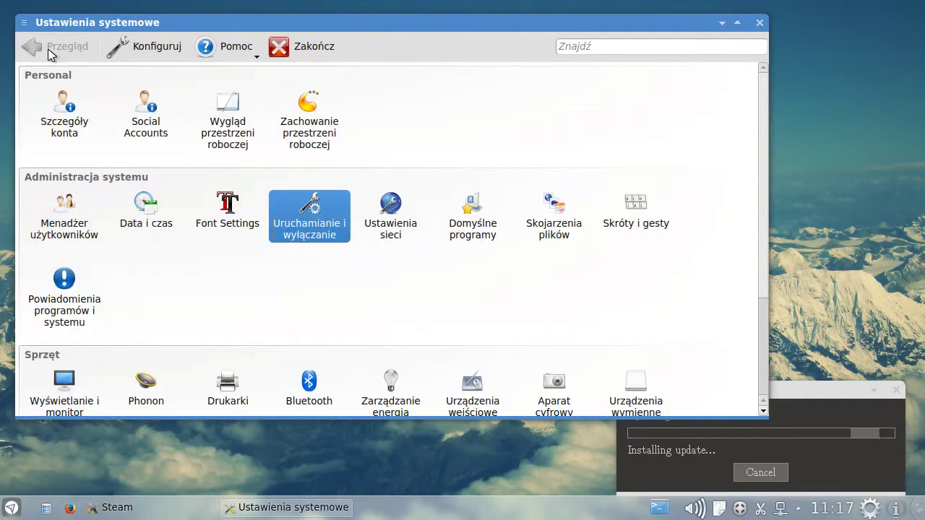
Check Phonon's preferred devices and audio hardware settings and return to the settings overview
{"action": "scroll", "coordinate": [196, 262], "scroll_direction": "down", "scroll_amount": 2}
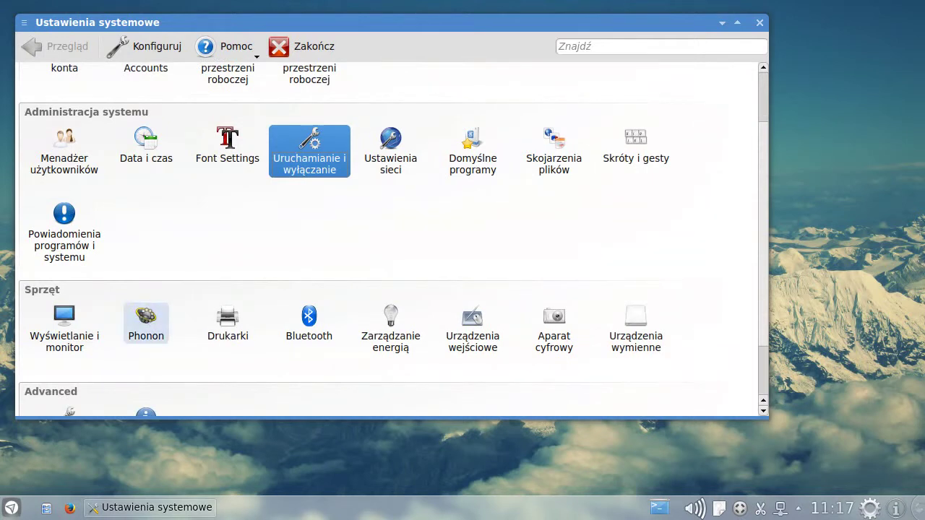
{"action": "left_click", "coordinate": [146, 319]}
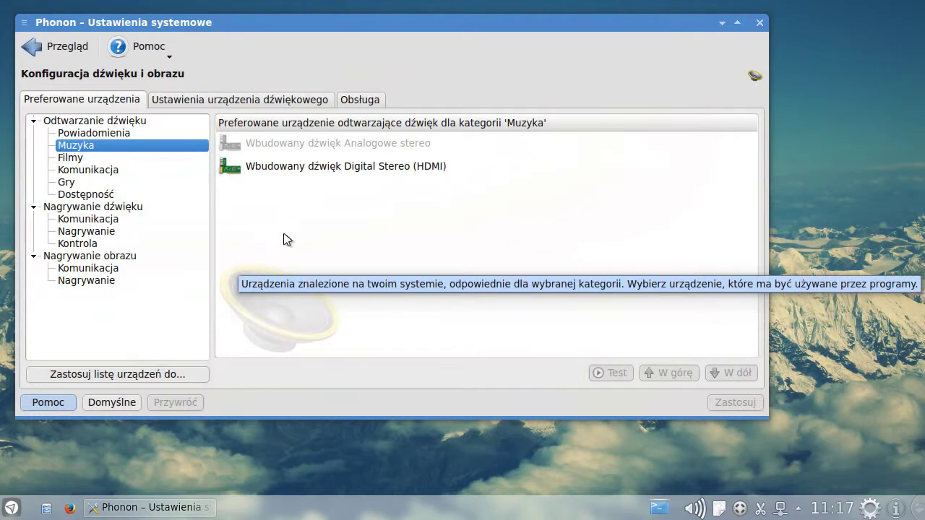
{"action": "left_click", "coordinate": [242, 100]}
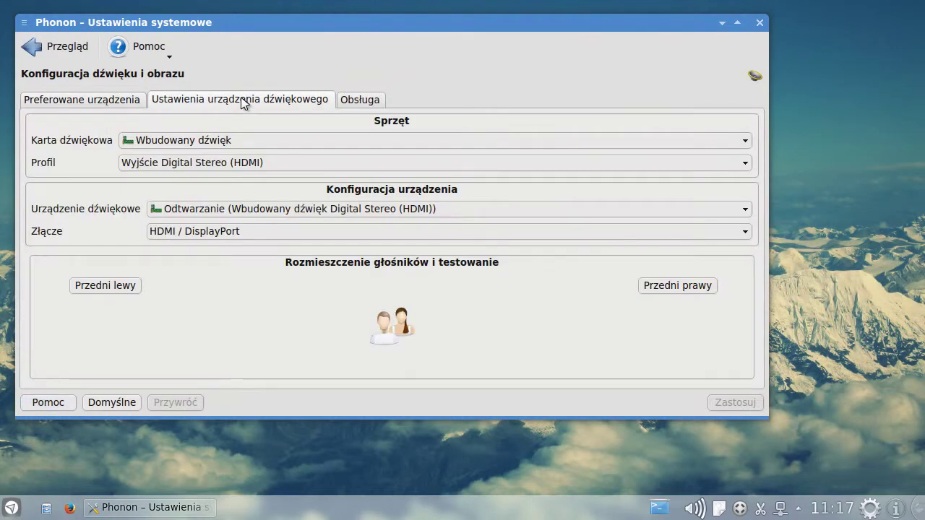
{"action": "left_click", "coordinate": [58, 43]}
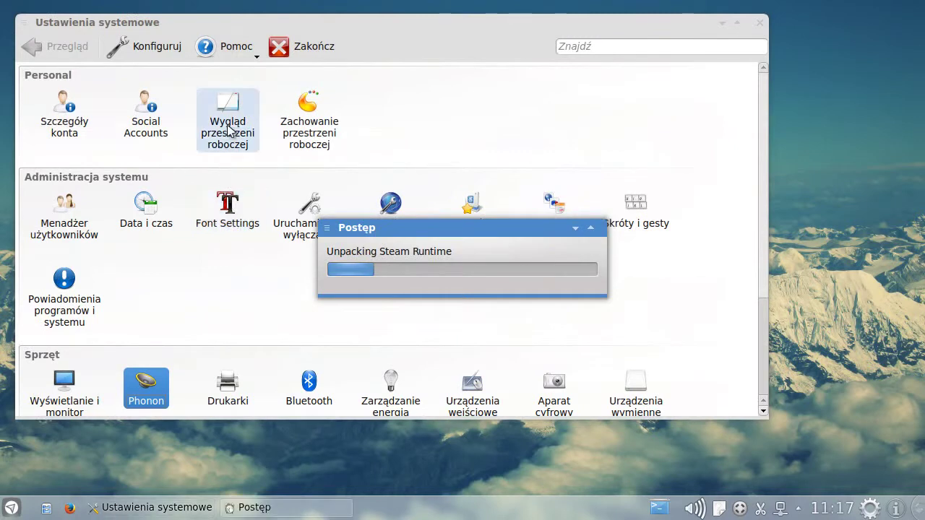
Apply the MetroDark window decoration in the workspace appearance settings
{"action": "left_click", "coordinate": [227, 124]}
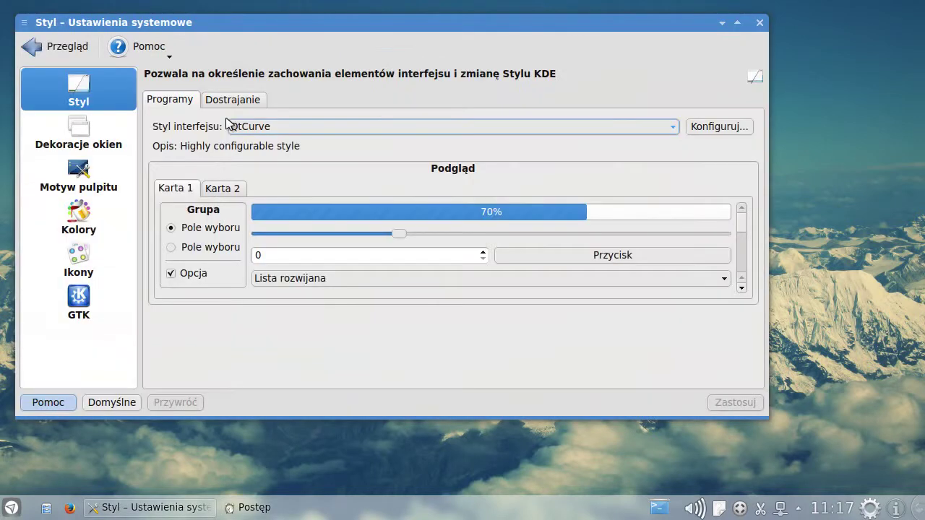
{"action": "left_click", "coordinate": [83, 148]}
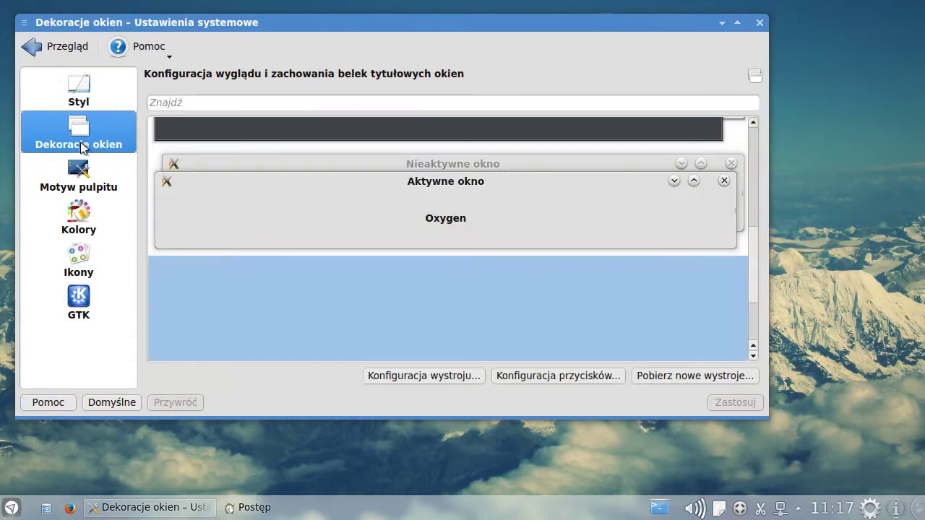
{"action": "scroll", "coordinate": [344, 291], "scroll_direction": "up", "scroll_amount": 3}
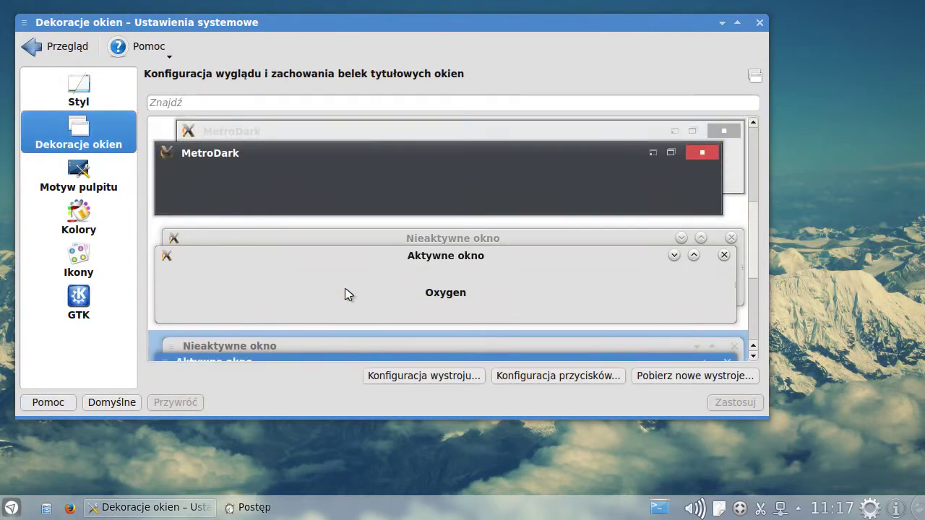
{"action": "left_click", "coordinate": [344, 221]}
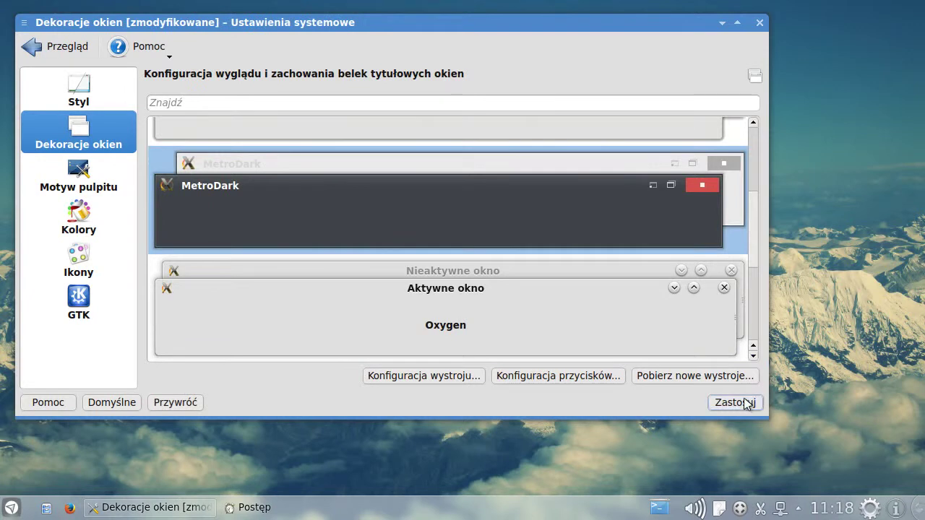
{"action": "left_click", "coordinate": [736, 402]}
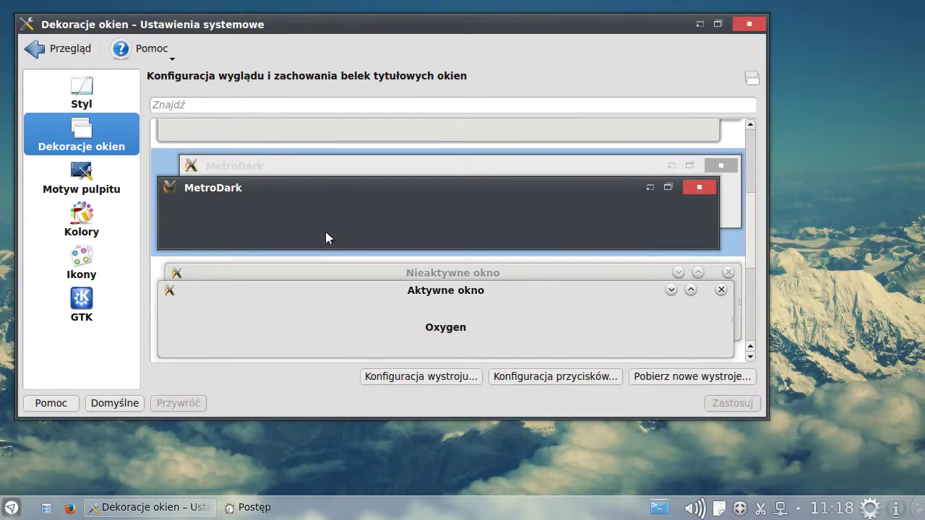
Look over the available interface styles and choose QtCurve
{"action": "left_click", "coordinate": [77, 103]}
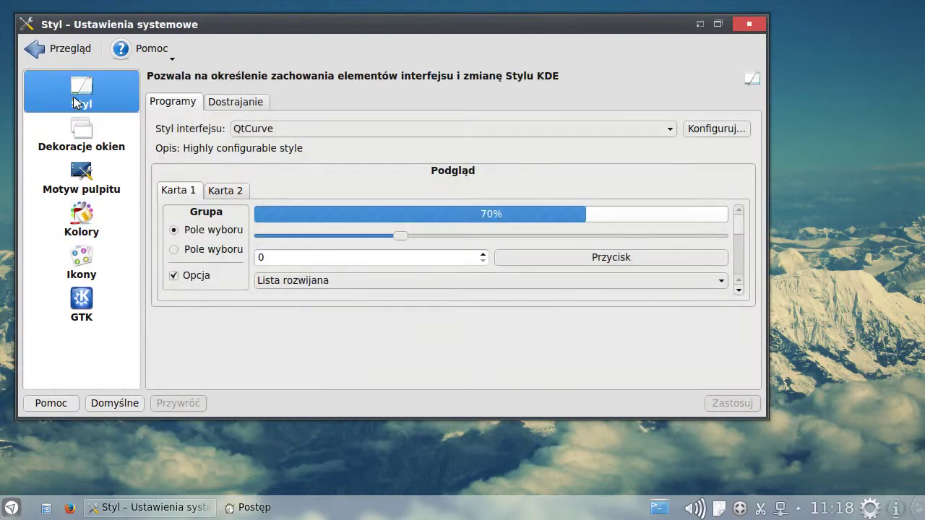
{"action": "left_click", "coordinate": [305, 131]}
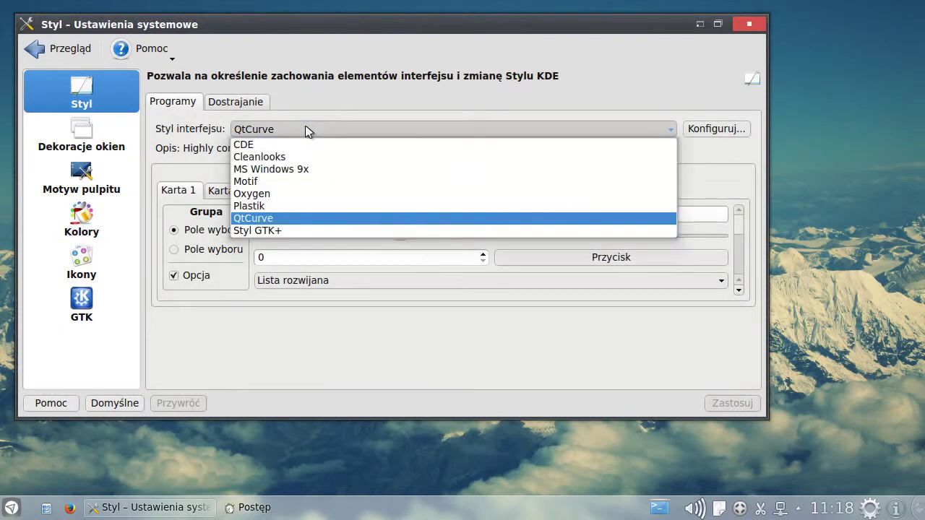
{"action": "left_click", "coordinate": [302, 218]}
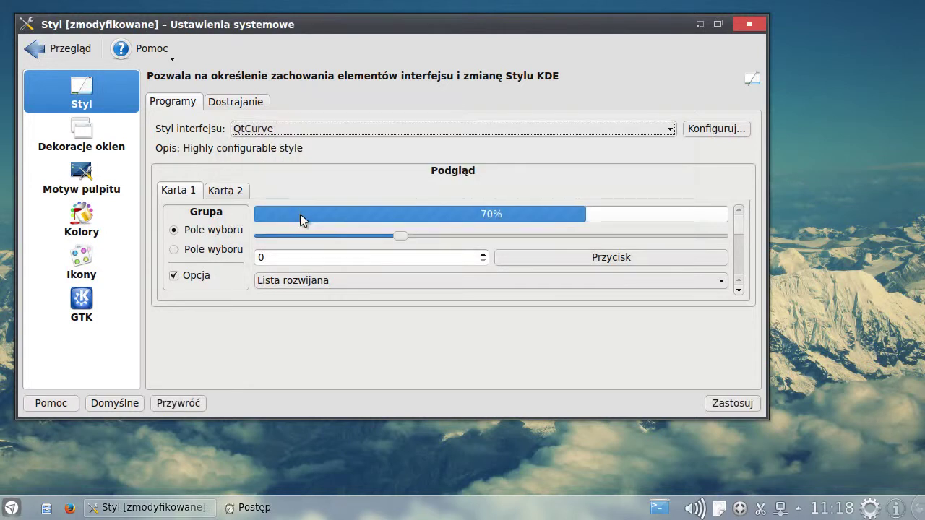
Apply the QtCurve interface style to the KDE applications
{"action": "left_click", "coordinate": [734, 404]}
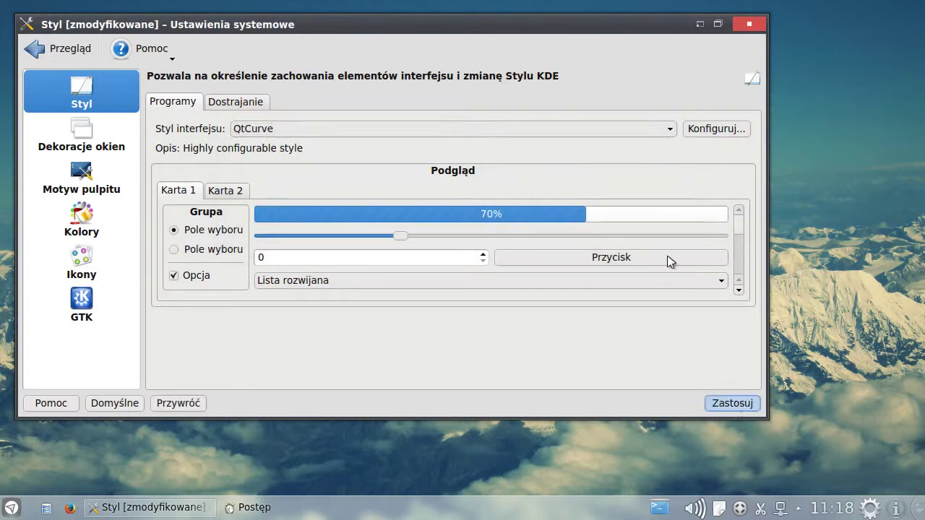
{"action": "left_click", "coordinate": [654, 134]}
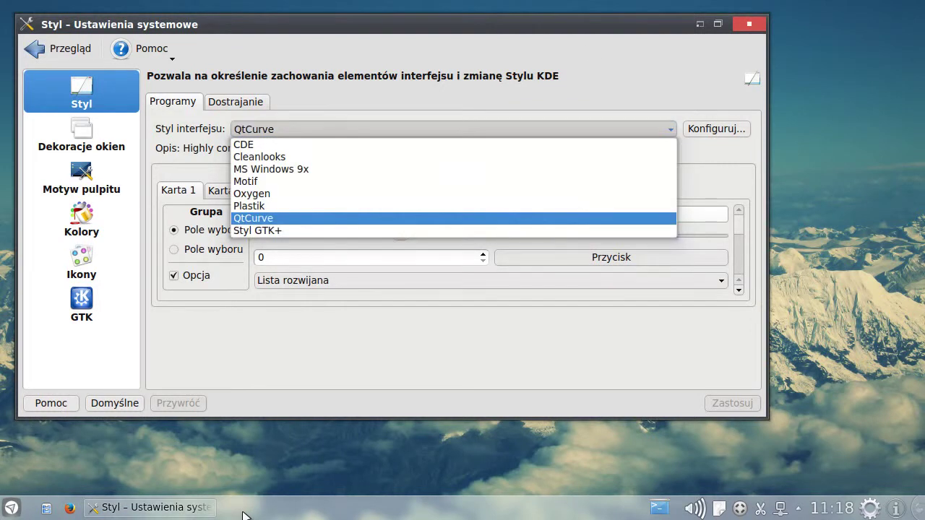
{"action": "key", "text": "Escape"}
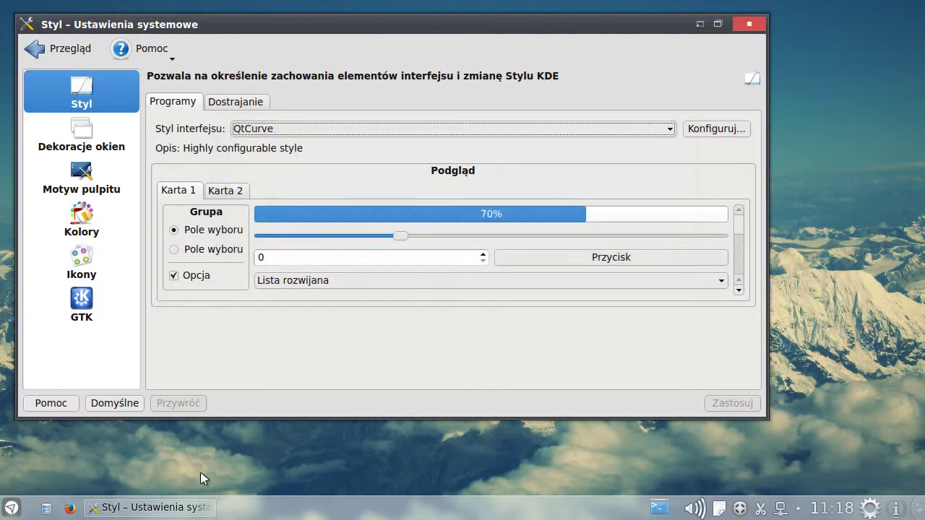
Switch the interface style to Oxygen and apply it
{"action": "left_click", "coordinate": [635, 131]}
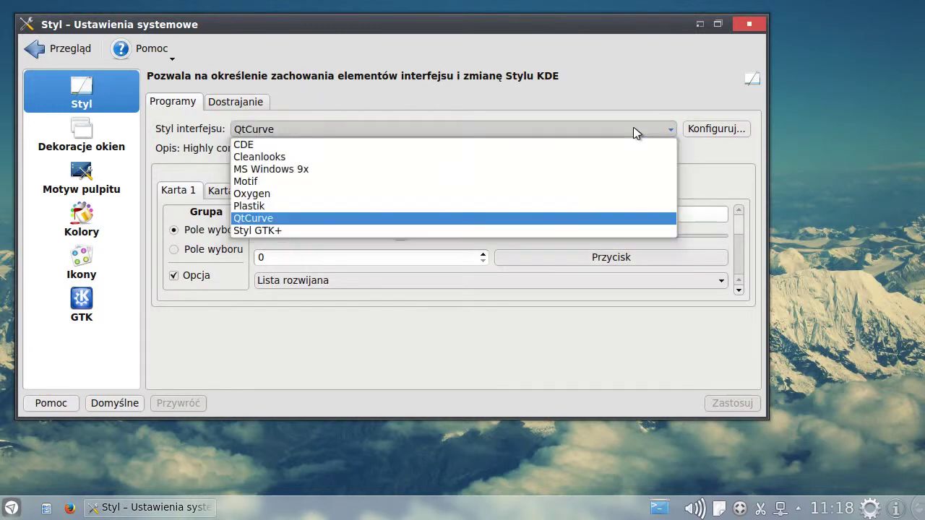
{"action": "left_click", "coordinate": [392, 193]}
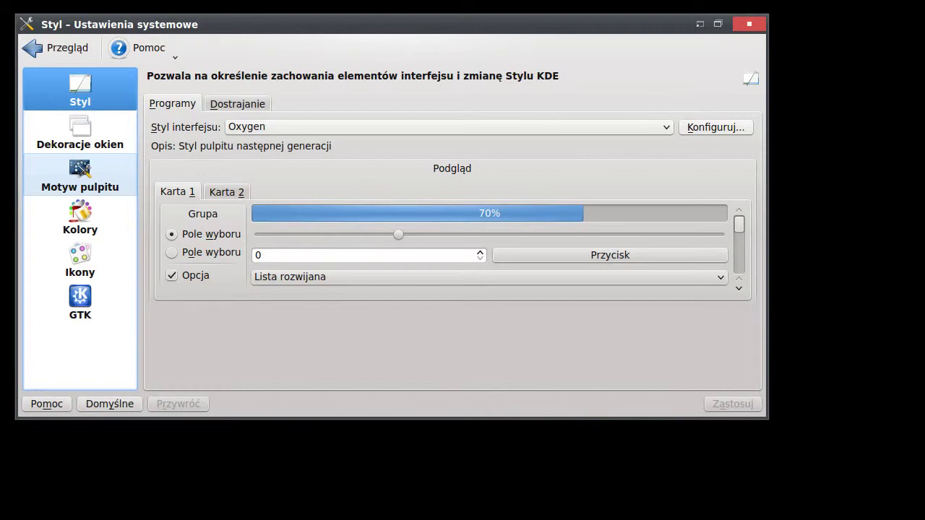
Dismiss the Plasma crash report and apply the Manjaro Orange desktop theme in the workspace appearance settings
{"action": "left_click", "coordinate": [85, 171]}
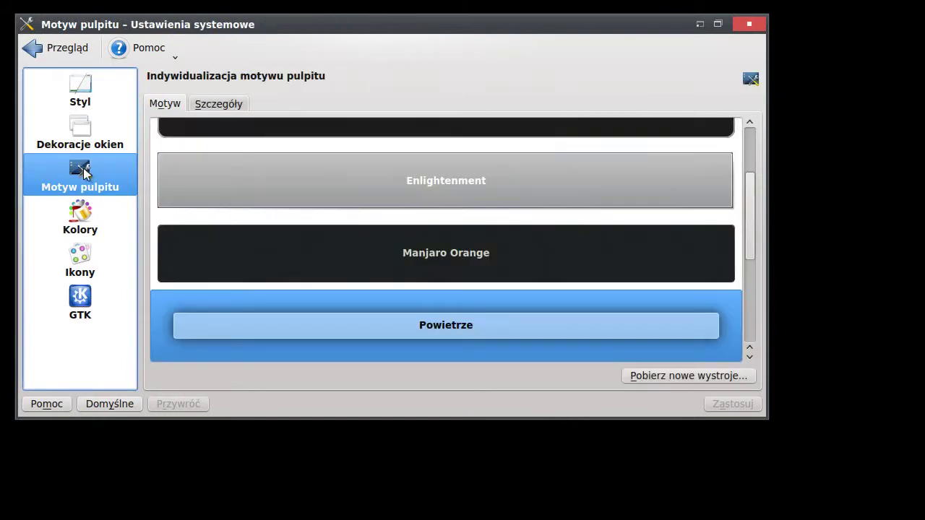
{"action": "left_click_drag", "start_coordinate": [363, 21], "coordinate": [383, 43]}
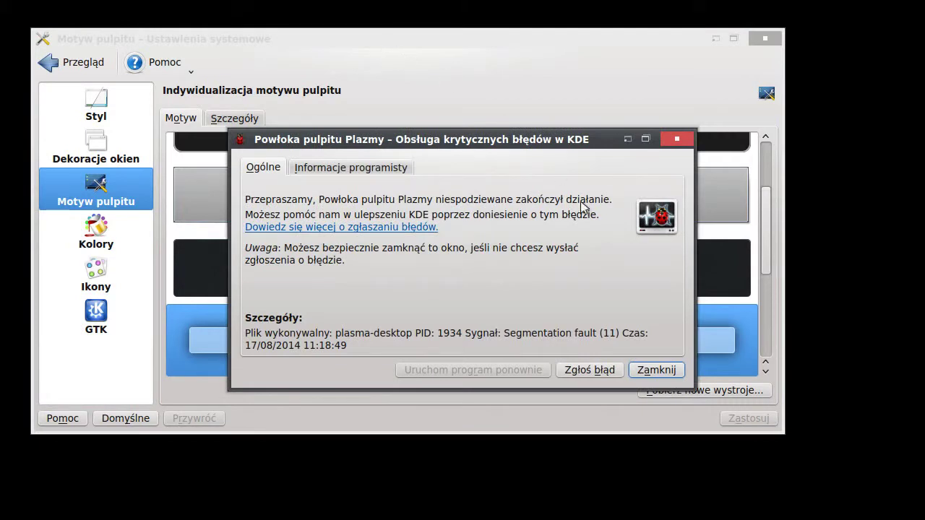
{"action": "left_click", "coordinate": [655, 370]}
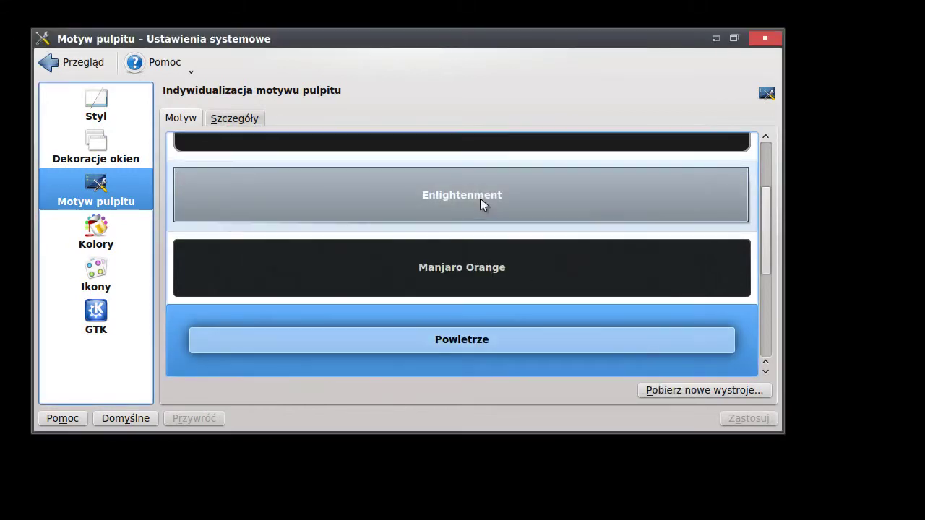
{"action": "left_click", "coordinate": [524, 259]}
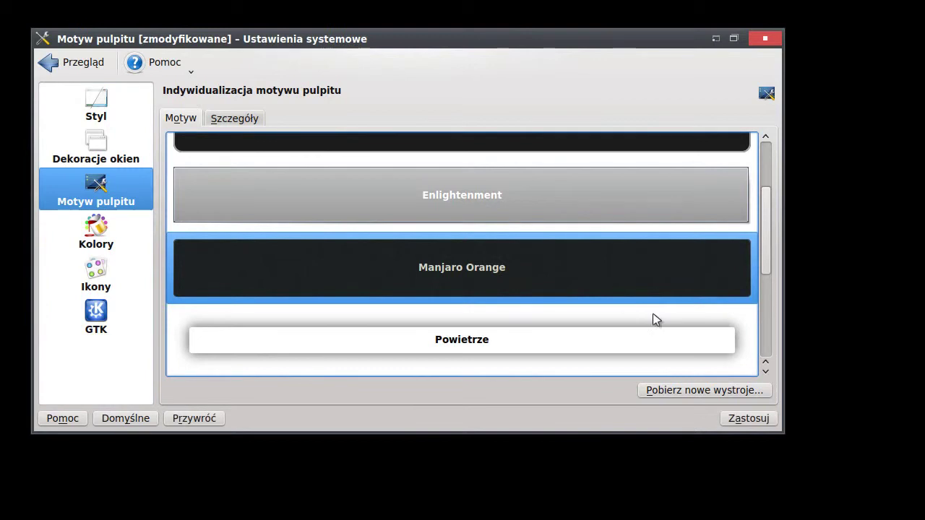
{"action": "left_click", "coordinate": [747, 420]}
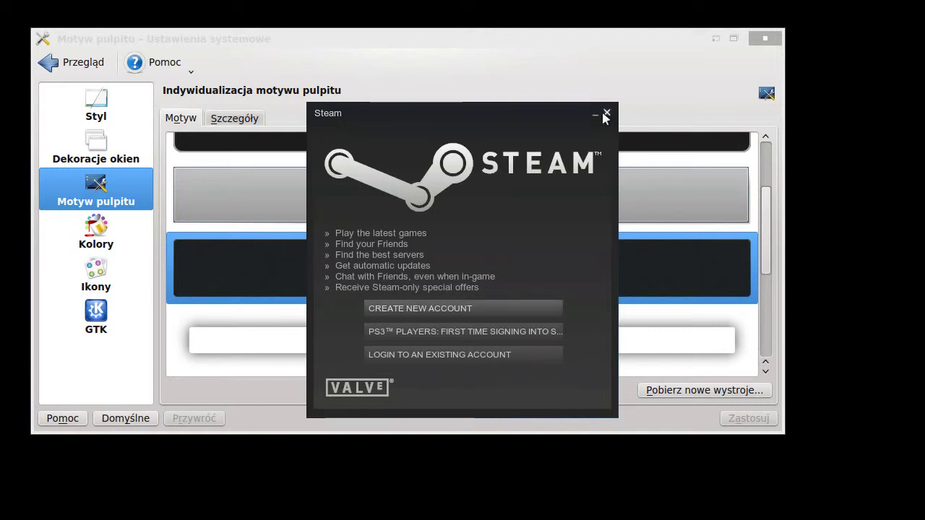
Close System Settings and move the Steam window aside to clear the middle of the desktop
{"action": "left_click_drag", "start_coordinate": [522, 114], "coordinate": [477, 112]}
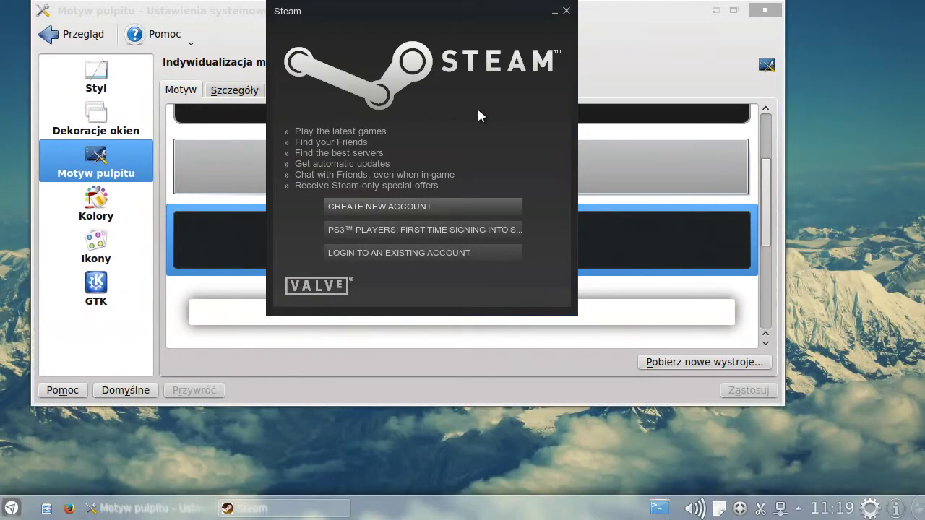
{"action": "left_click_drag", "start_coordinate": [465, 16], "coordinate": [518, 73]}
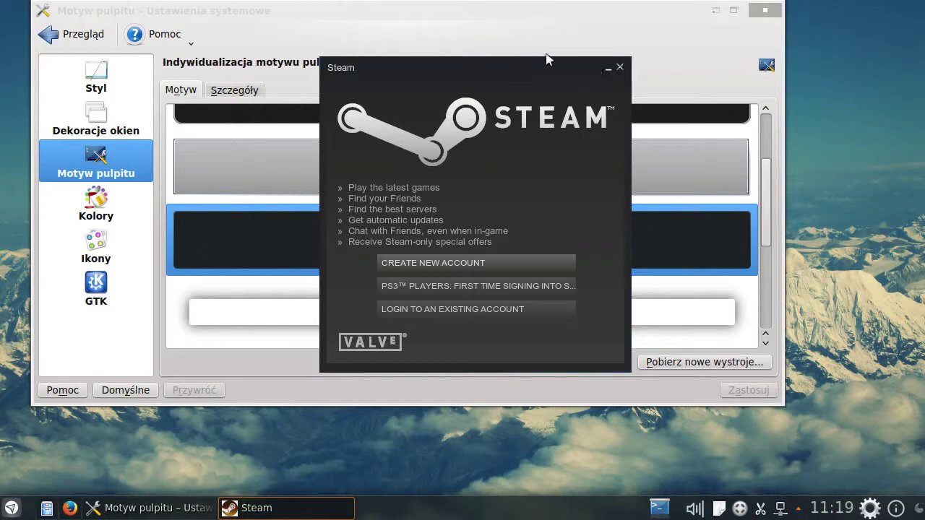
{"action": "left_click", "coordinate": [765, 11]}
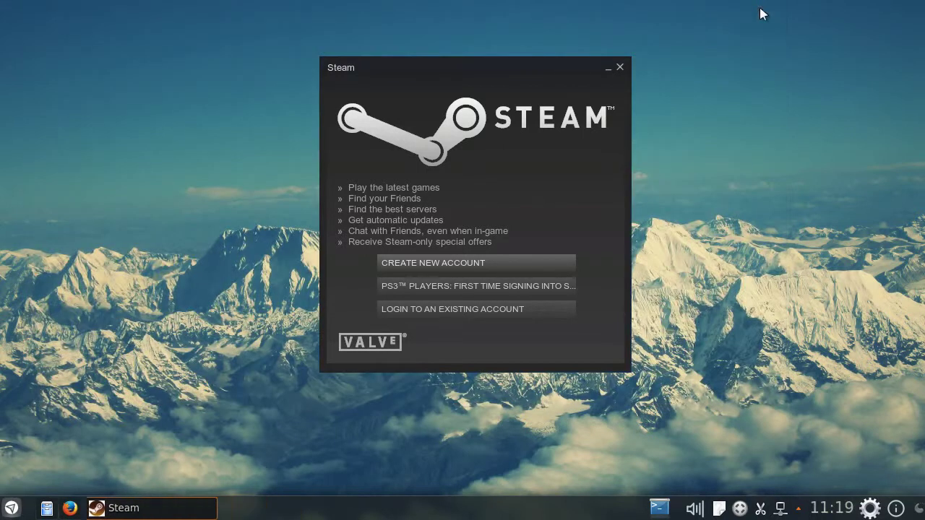
{"action": "left_click_drag", "start_coordinate": [523, 67], "coordinate": [251, 71]}
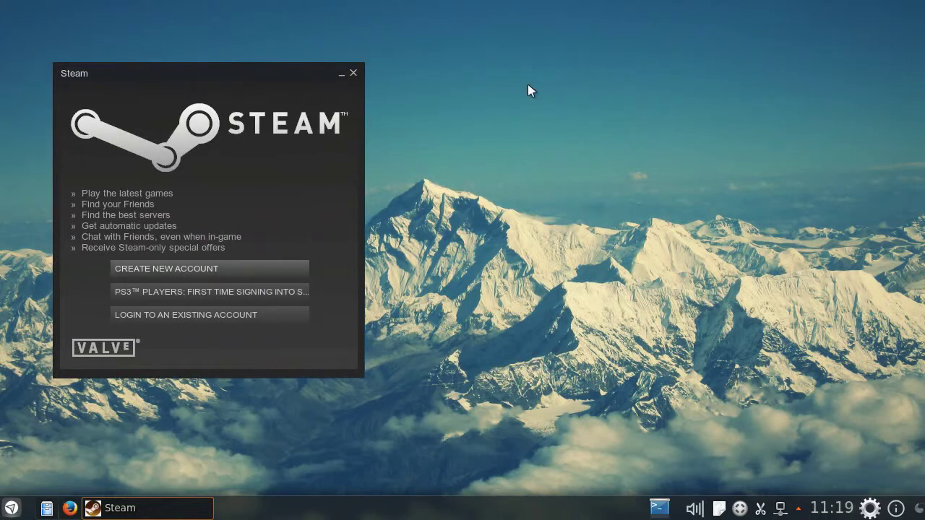